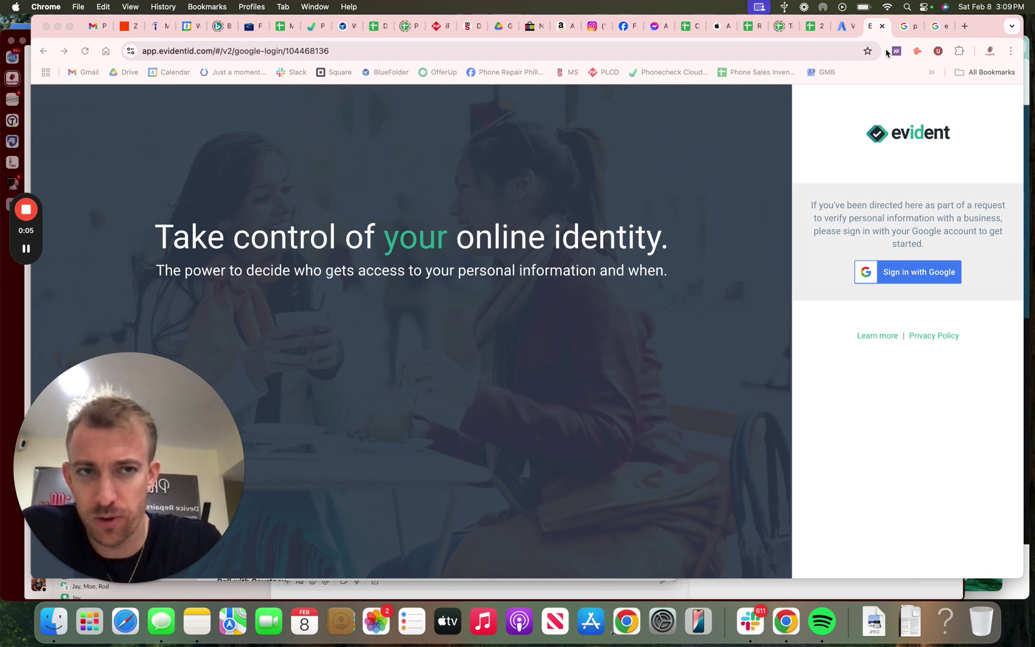
Step: View the Business Verification page's Evident instructions, then switch to the 'phone repair northern liberties' results
{"action": "left_click", "coordinate": [842, 30]}
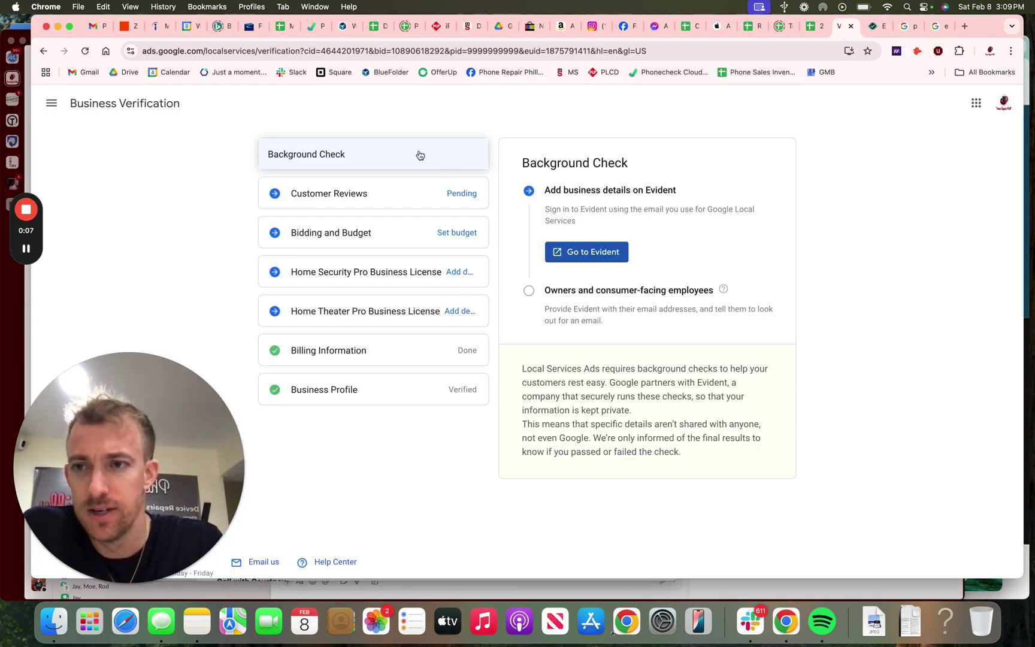
{"action": "left_click", "coordinate": [174, 51]}
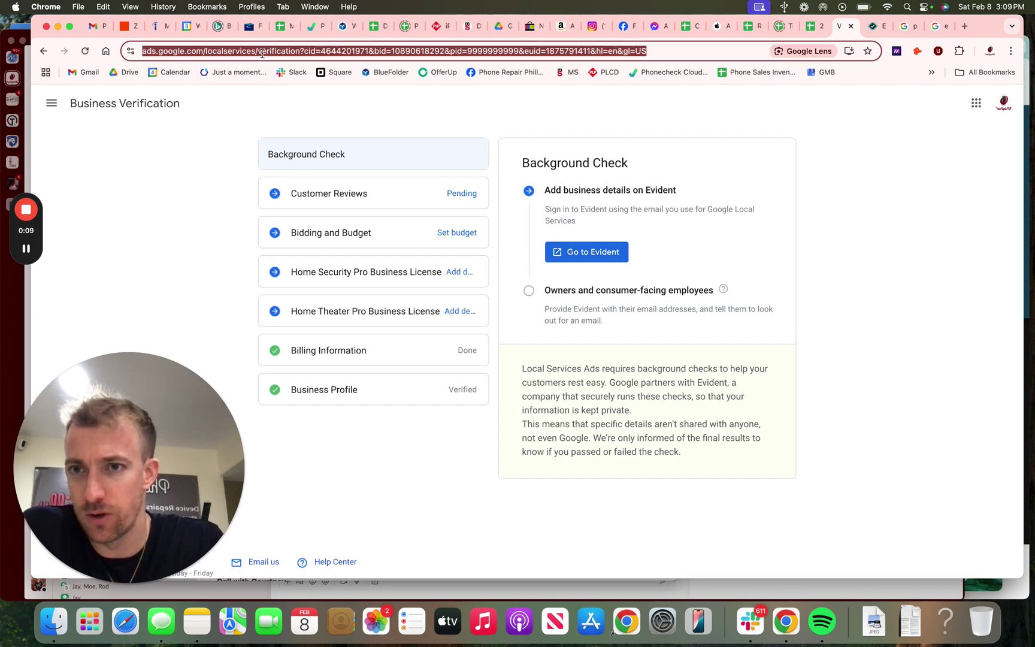
{"action": "left_click", "coordinate": [202, 152]}
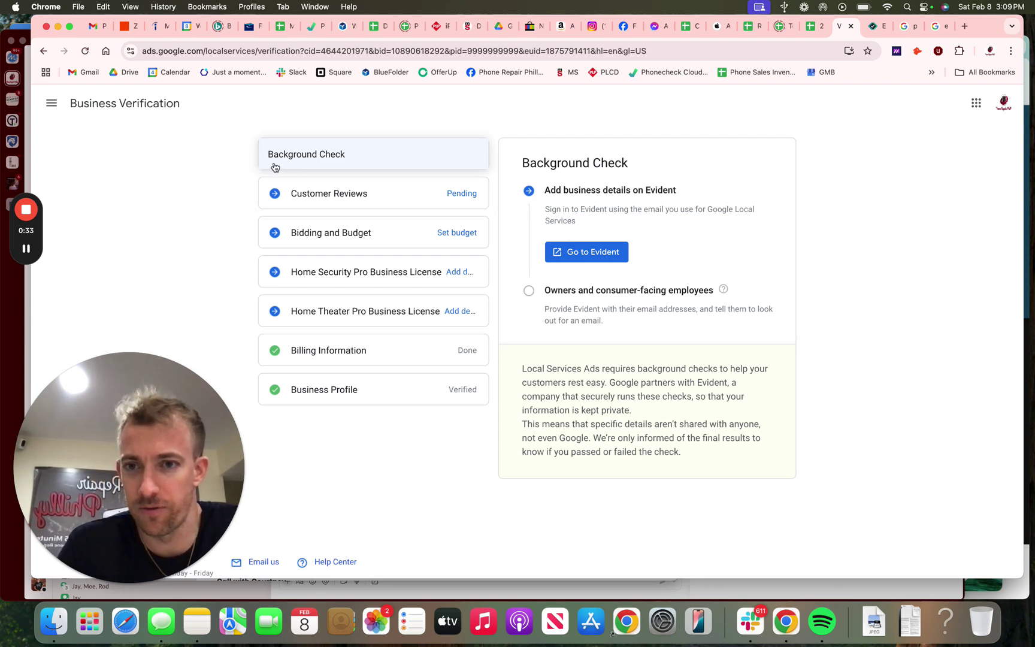
{"action": "left_click", "coordinate": [909, 26]}
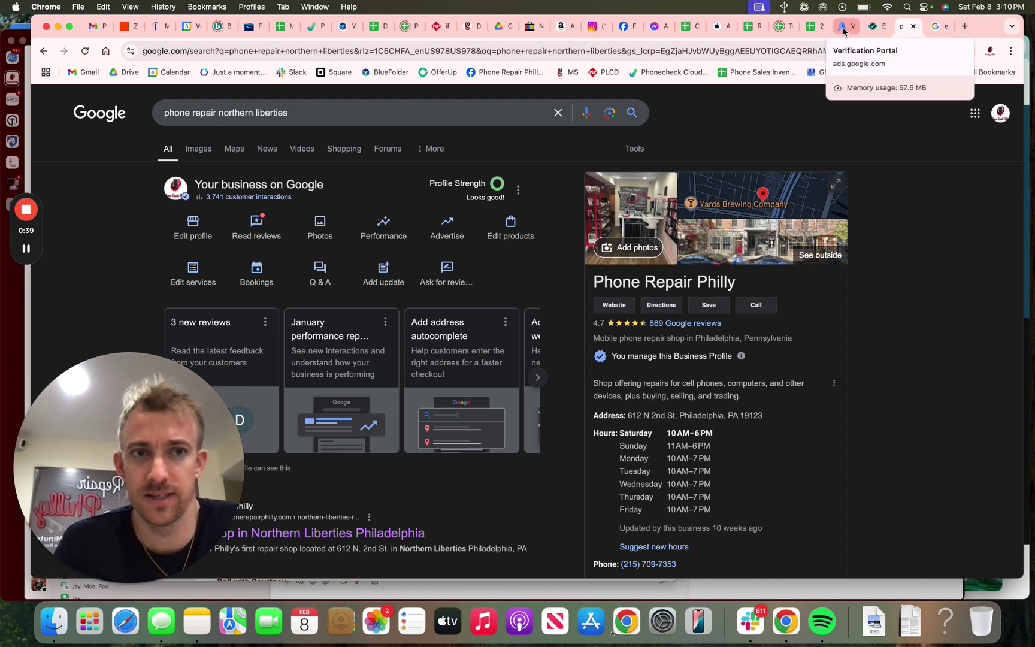
Step: Search Google for 'home security installation', decline location sharing, and check the verification checklist note
{"action": "left_click", "coordinate": [964, 27]}
{"action": "type", "text": "ho"}
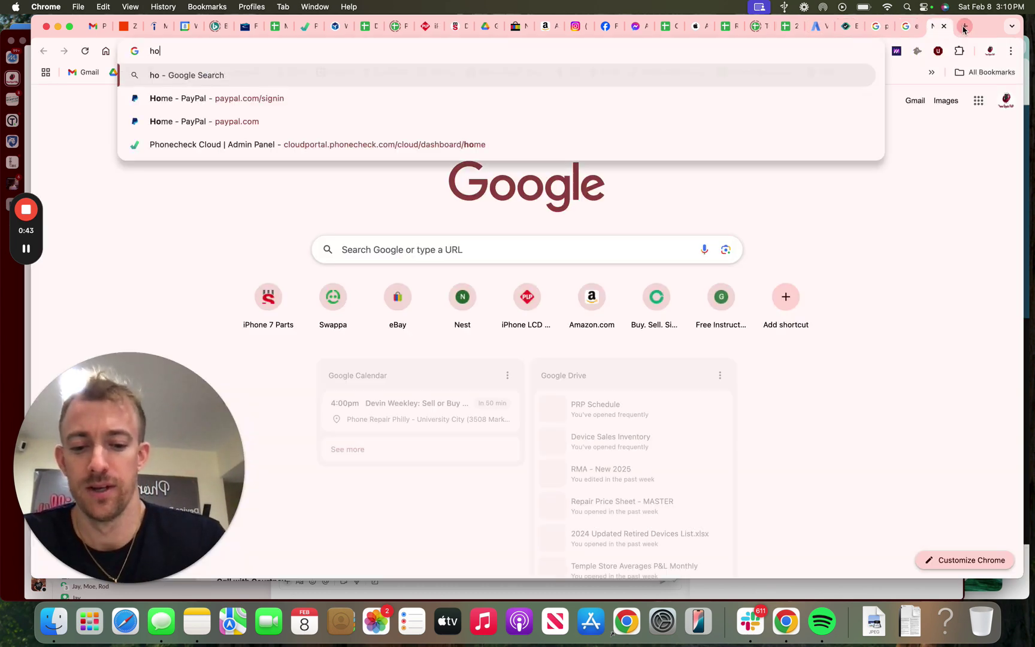
{"action": "type", "text": "me security i"}
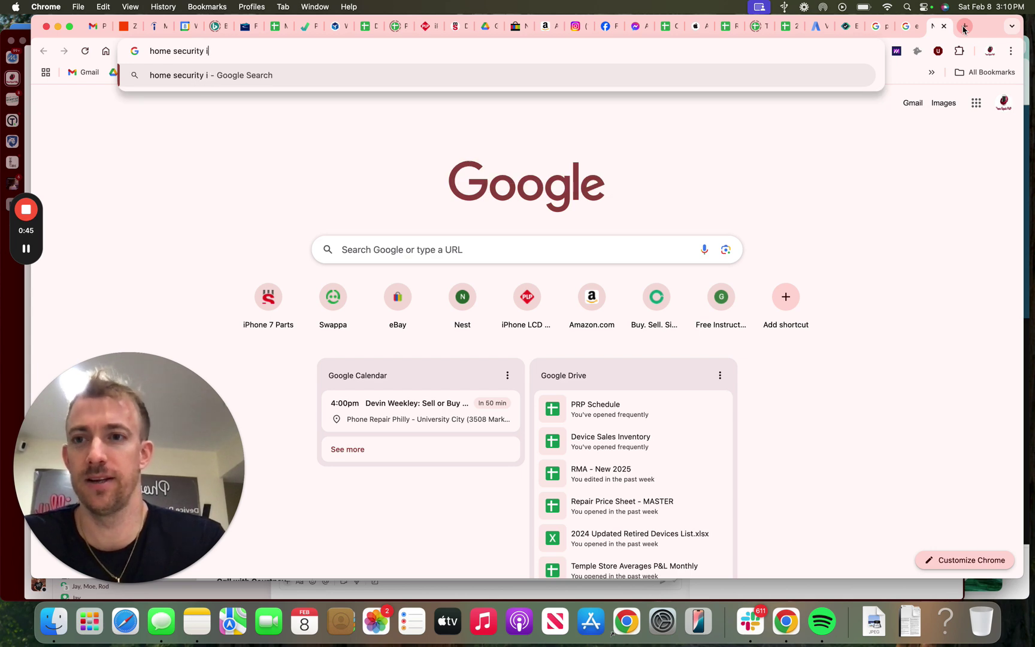
{"action": "type", "text": "nstallation"}
{"action": "key", "text": "Return"}
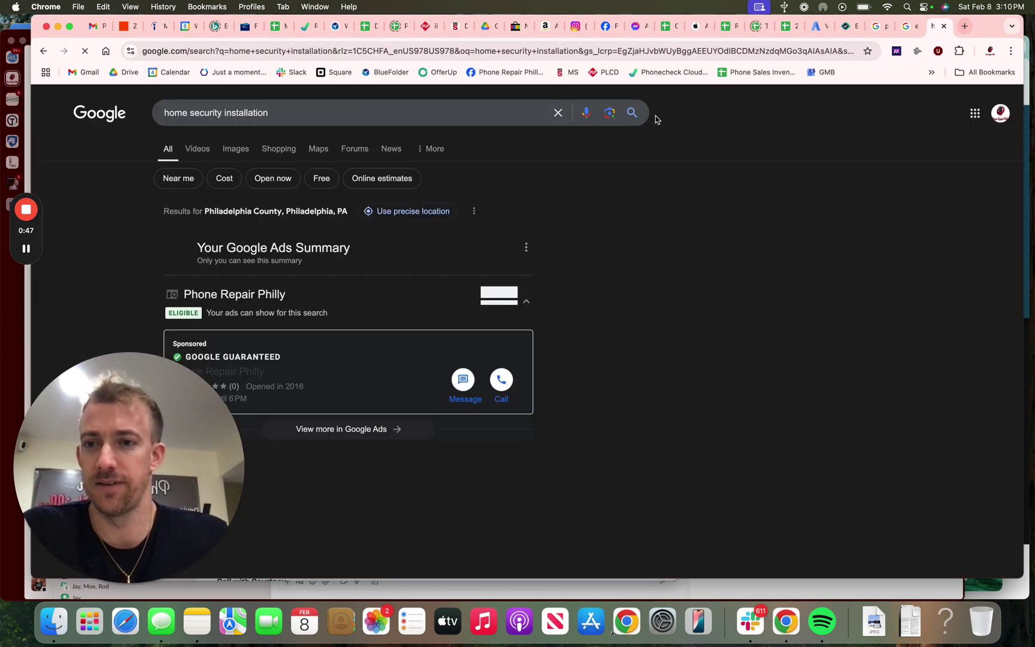
{"action": "scroll", "coordinate": [481, 211], "scroll_direction": "down", "scroll_amount": 5}
{"action": "scroll", "coordinate": [288, 139], "scroll_direction": "up", "scroll_amount": 2}
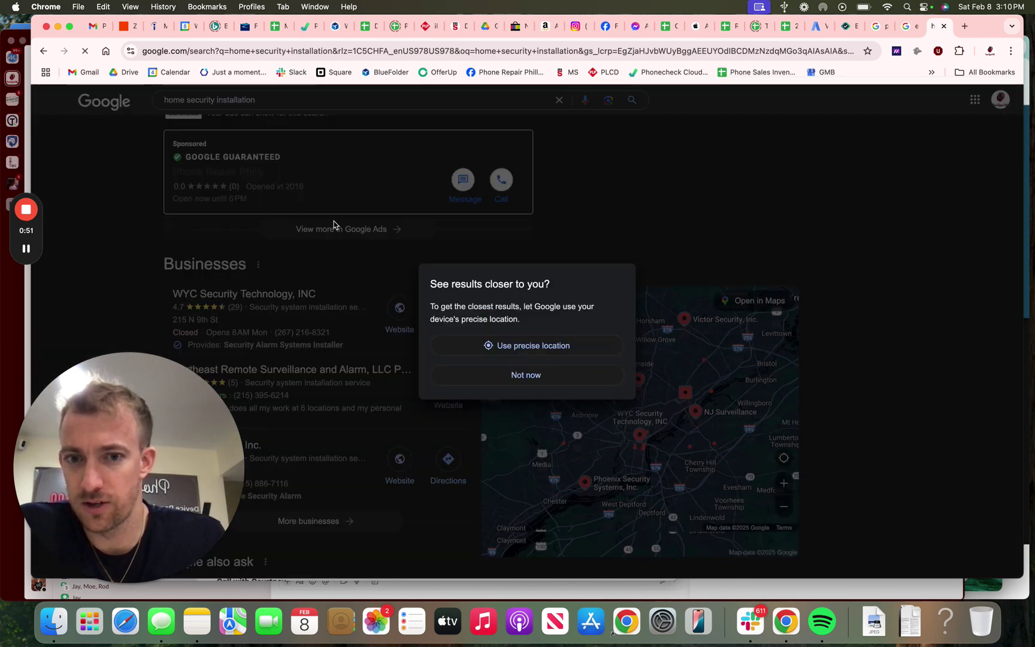
{"action": "left_click", "coordinate": [487, 376]}
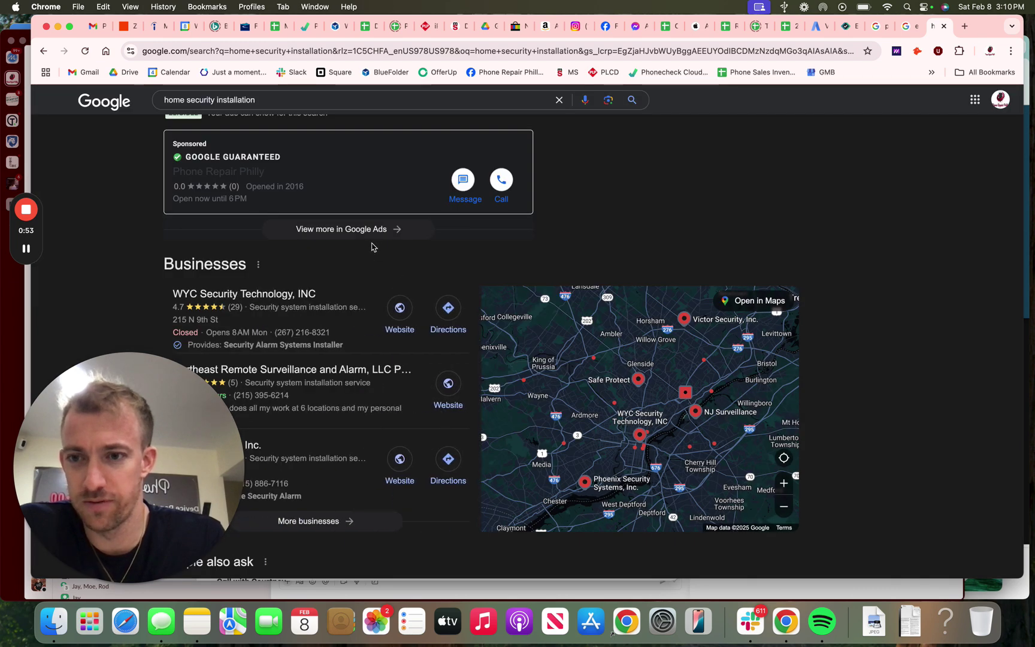
{"action": "scroll", "coordinate": [372, 247], "scroll_direction": "up", "scroll_amount": 1}
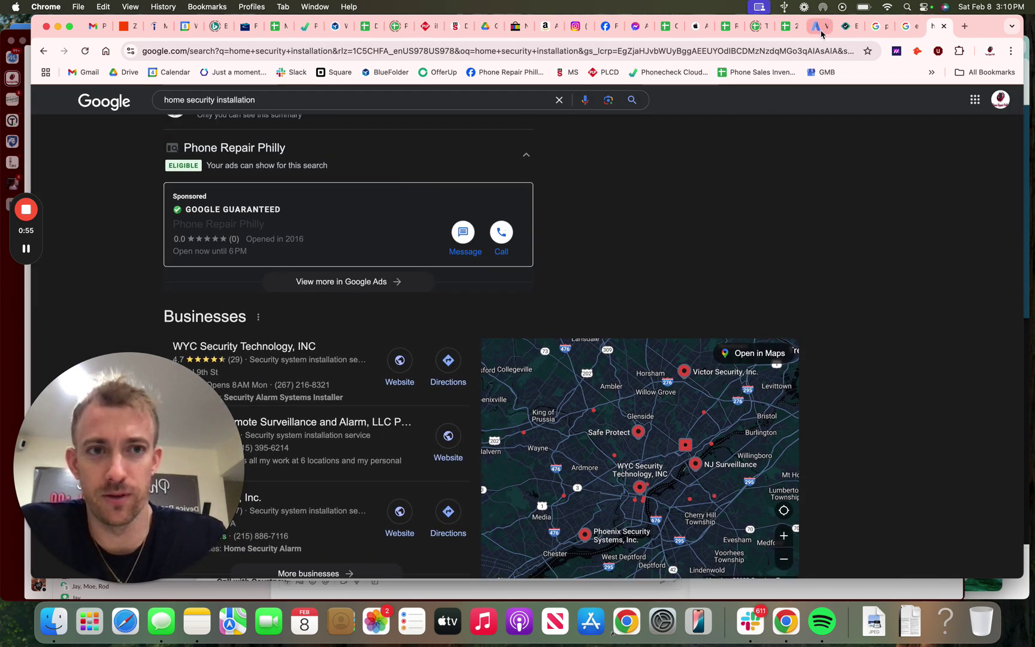
{"action": "left_click", "coordinate": [202, 625]}
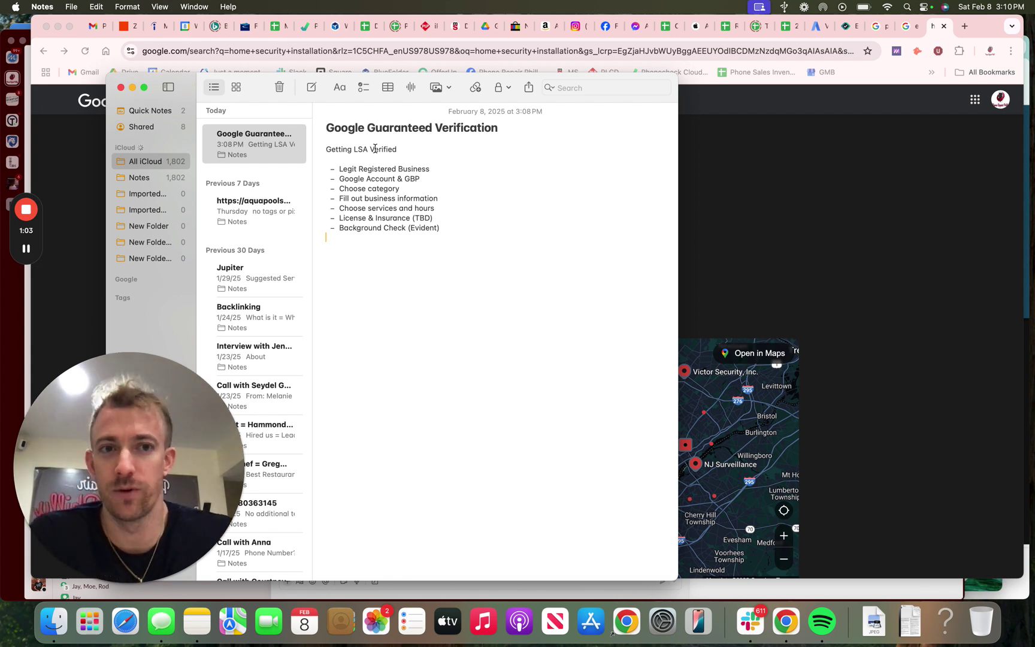
{"action": "left_click", "coordinate": [972, 30]}
Step: Search Google for 'momentum digital' in a new tab, then bring back the verification checklist note
{"action": "left_click", "coordinate": [965, 27]}
{"action": "type", "text": "momentum"}
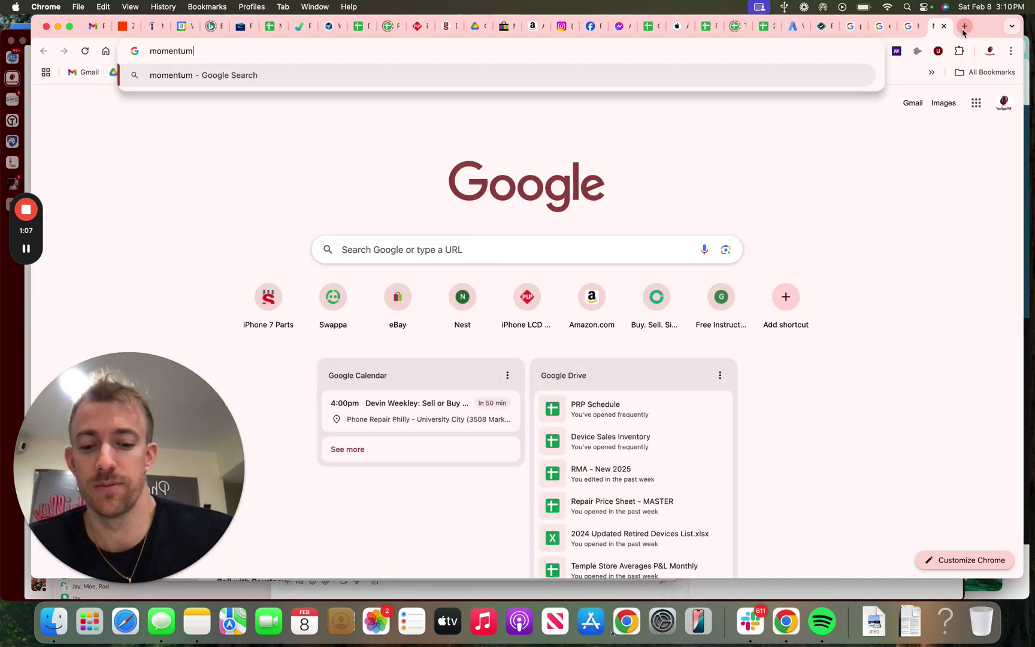
{"action": "type", "text": " digital"}
{"action": "key", "text": "Return"}
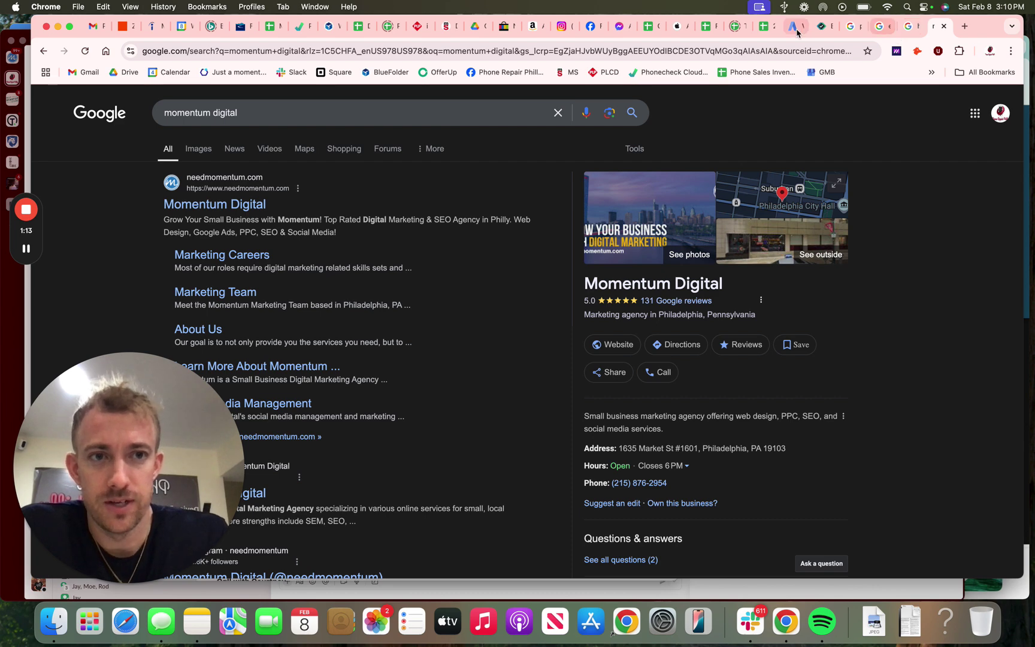
{"action": "left_click", "coordinate": [203, 622]}
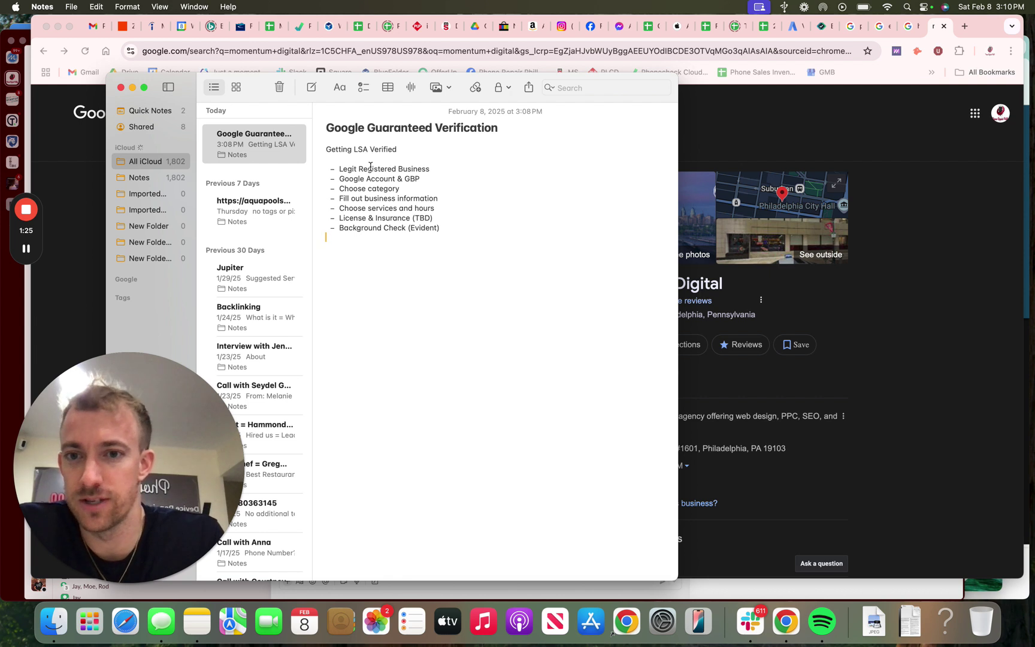
Step: Highlight the Google Account & GBP checklist line and recheck the Momentum Digital results
{"action": "triple_click", "coordinate": [365, 177]}
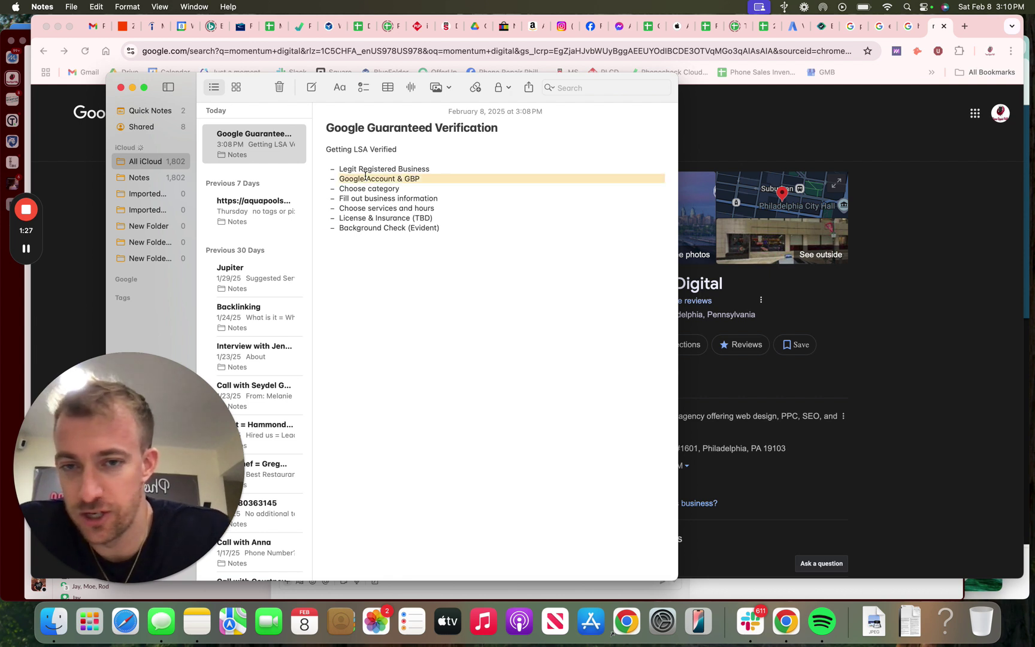
{"action": "left_click", "coordinate": [392, 178]}
{"action": "left_click", "coordinate": [830, 270]}
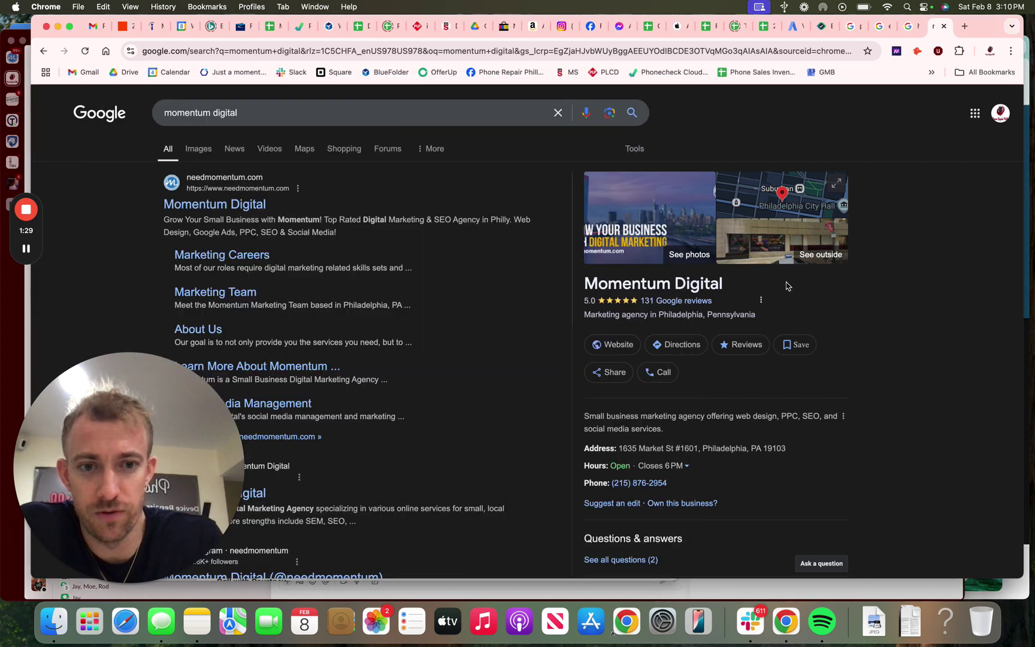
{"action": "left_click", "coordinate": [197, 621]}
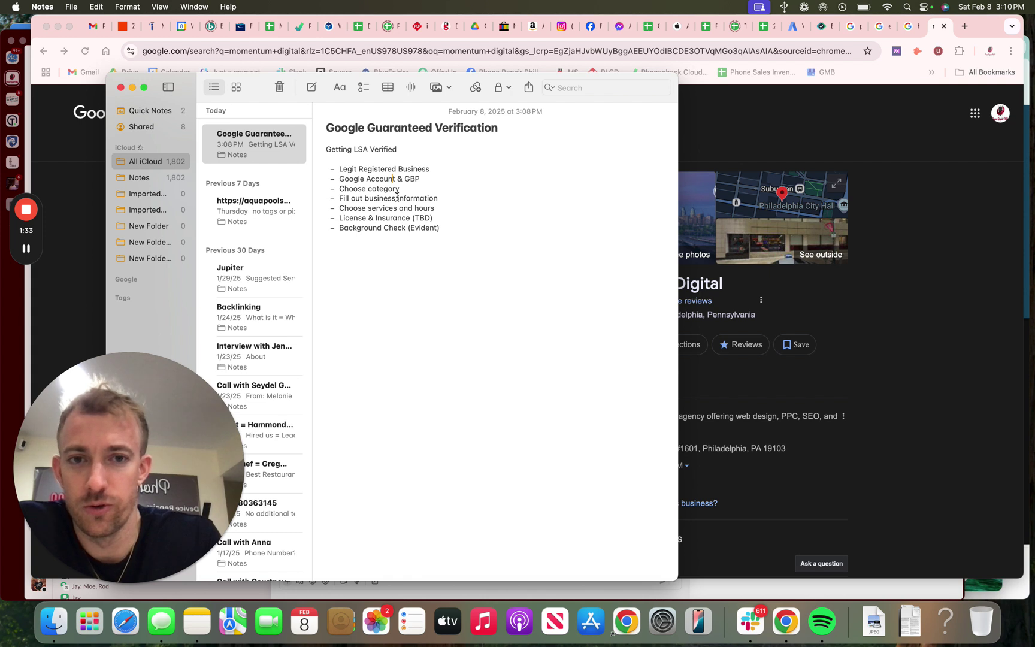
Step: Highlight the Choose category, business information, services and hours, and License & Insurance lines
{"action": "triple_click", "coordinate": [367, 188]}
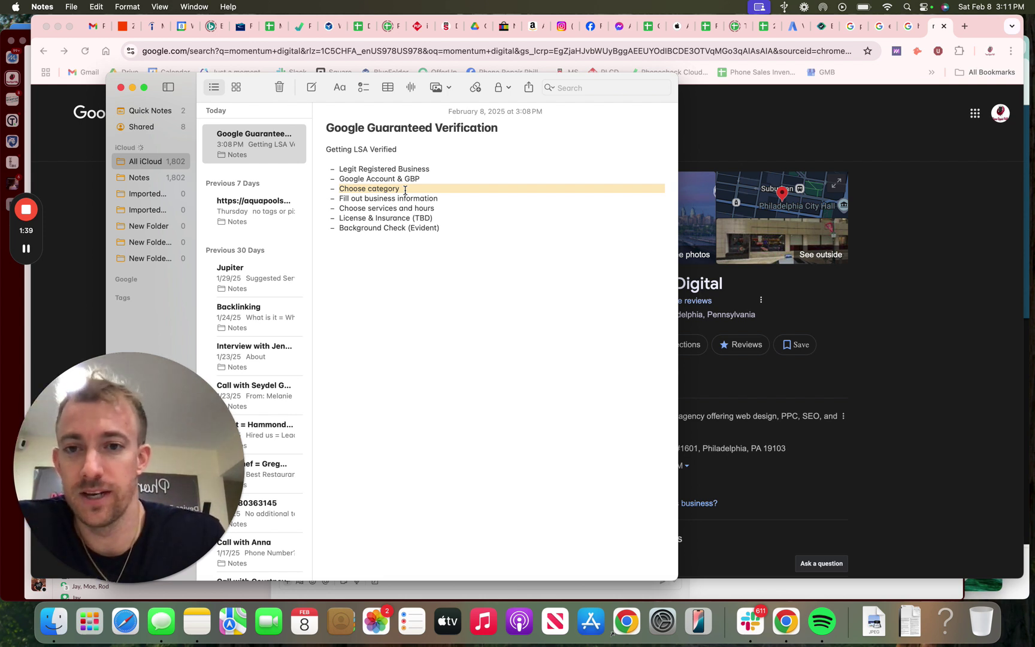
{"action": "left_click", "coordinate": [405, 190]}
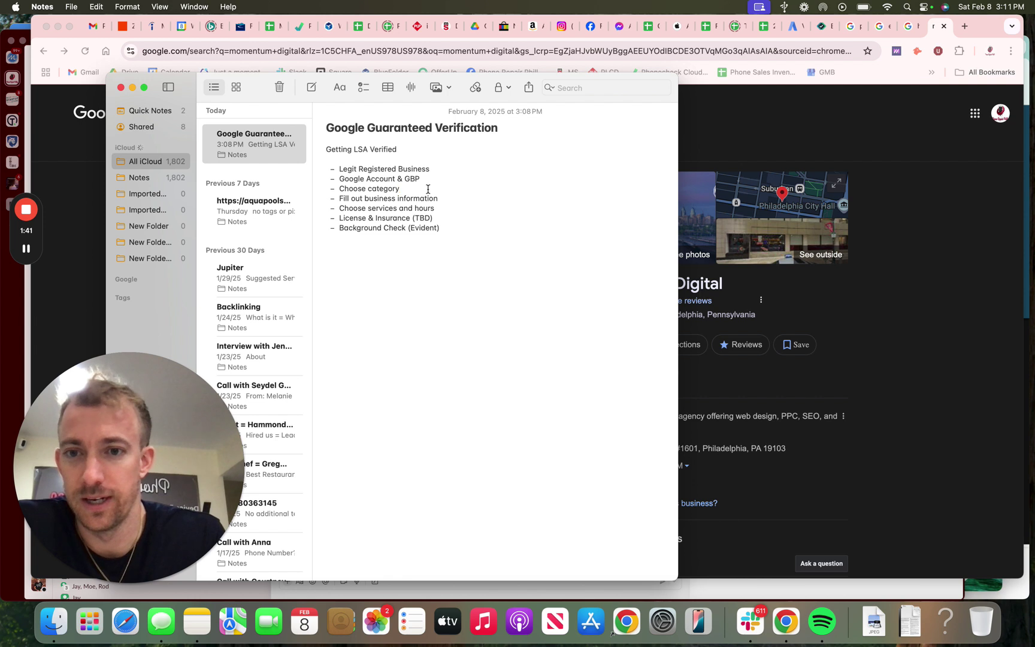
{"action": "triple_click", "coordinate": [379, 200]}
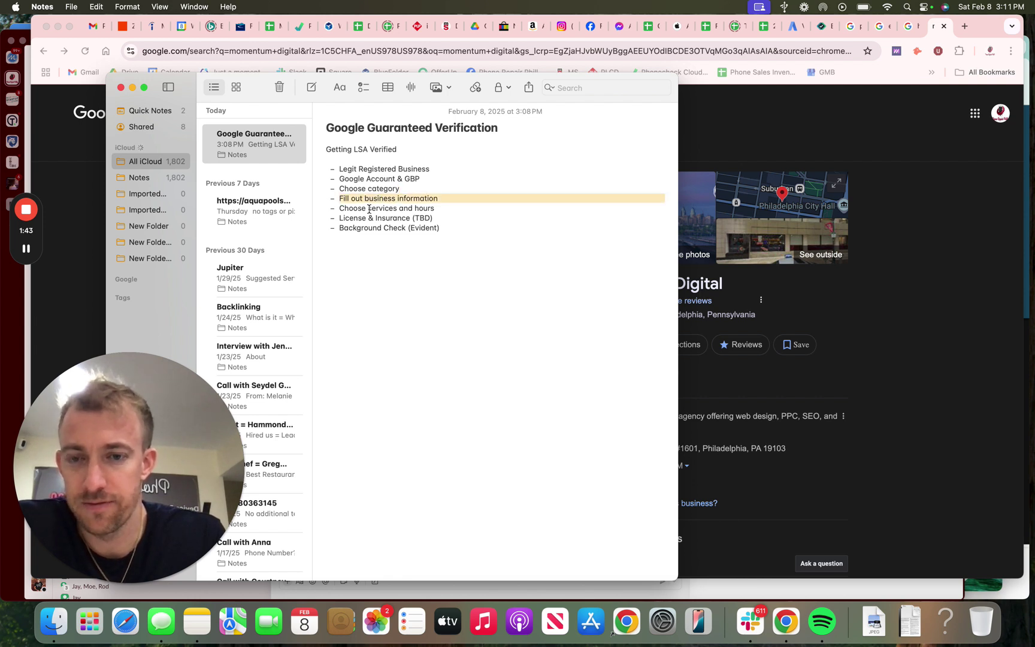
{"action": "triple_click", "coordinate": [369, 209]}
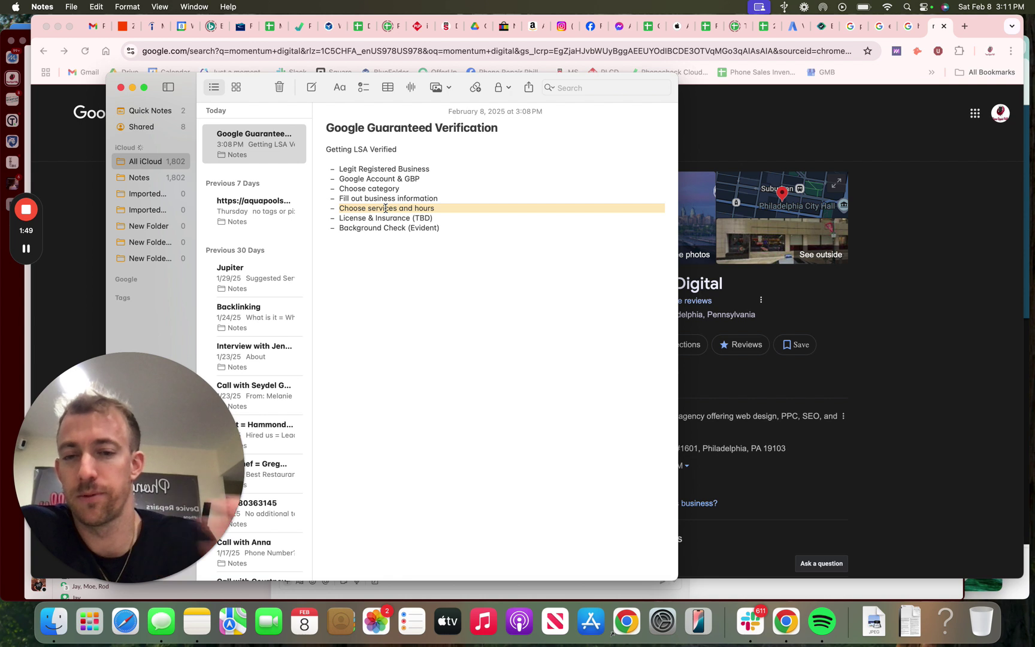
{"action": "triple_click", "coordinate": [376, 219]}
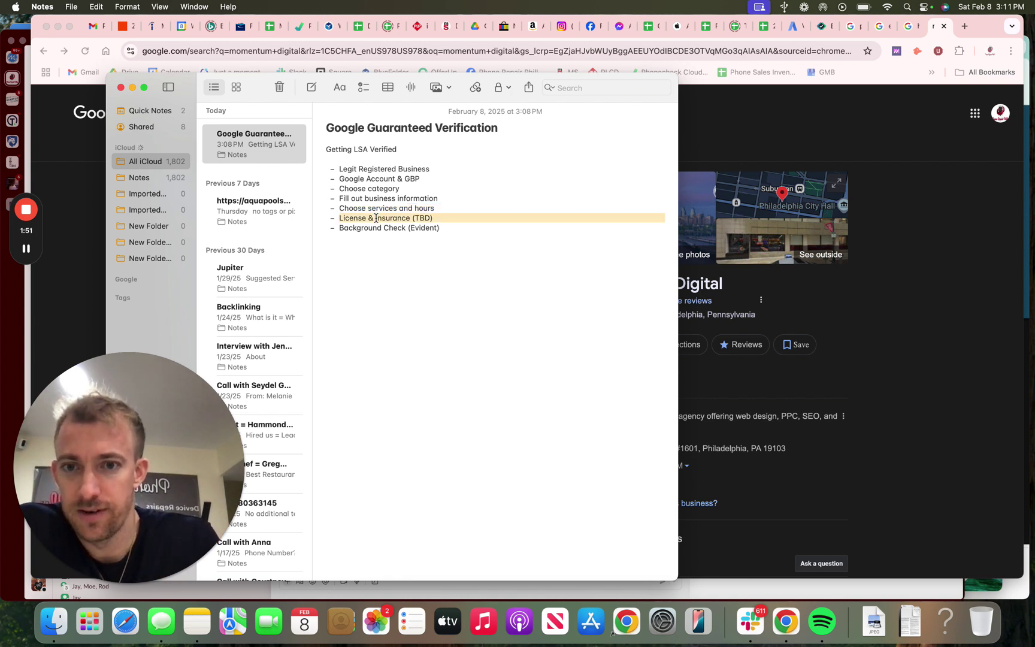
{"action": "left_click", "coordinate": [794, 34]}
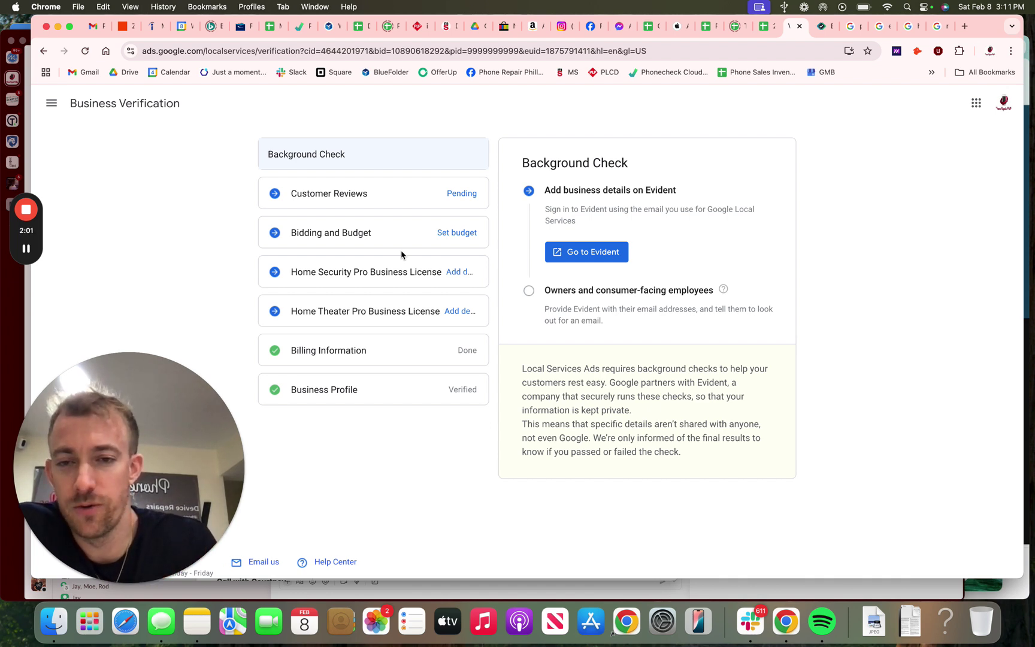
Step: Open the Business Profile, Billing, Bidding and Budget, Customer Reviews, and license verification steps
{"action": "left_click", "coordinate": [372, 391]}
{"action": "left_click", "coordinate": [404, 354]}
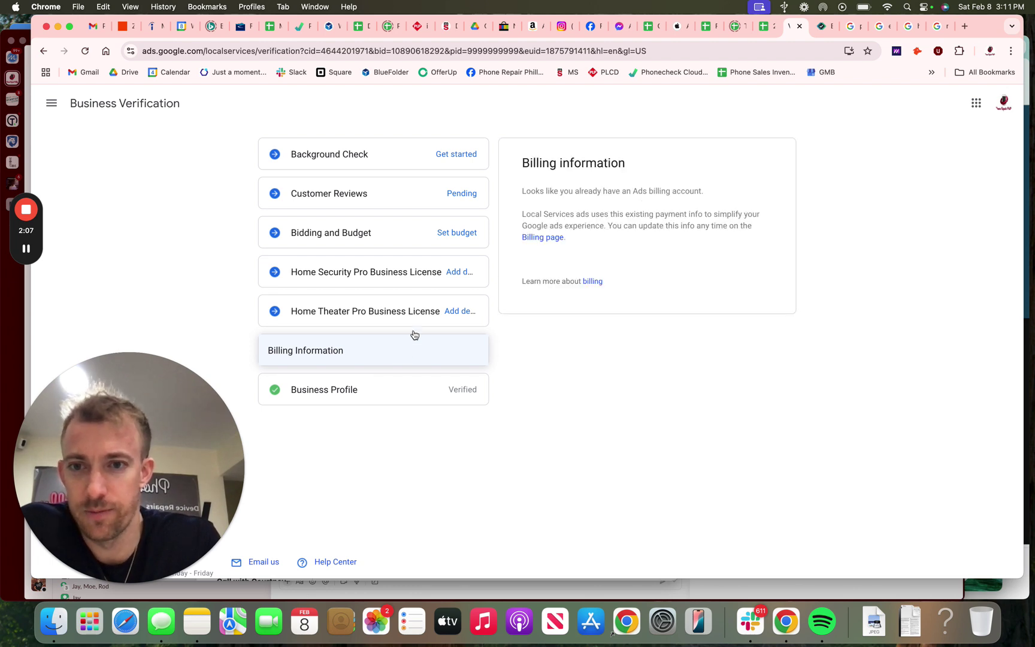
{"action": "left_click", "coordinate": [421, 243]}
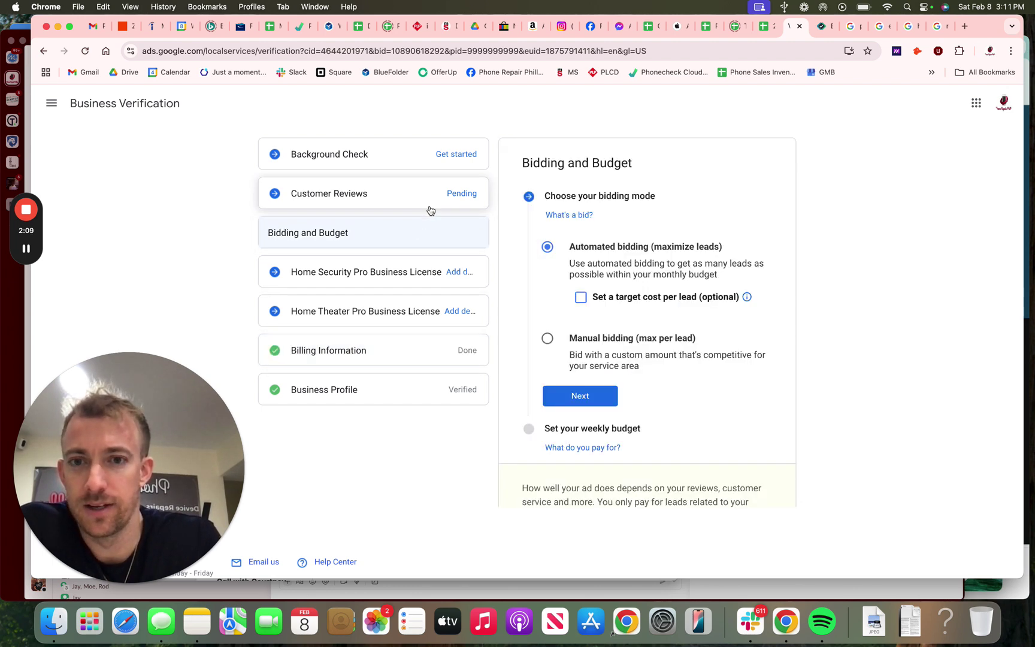
{"action": "left_click", "coordinate": [429, 210]}
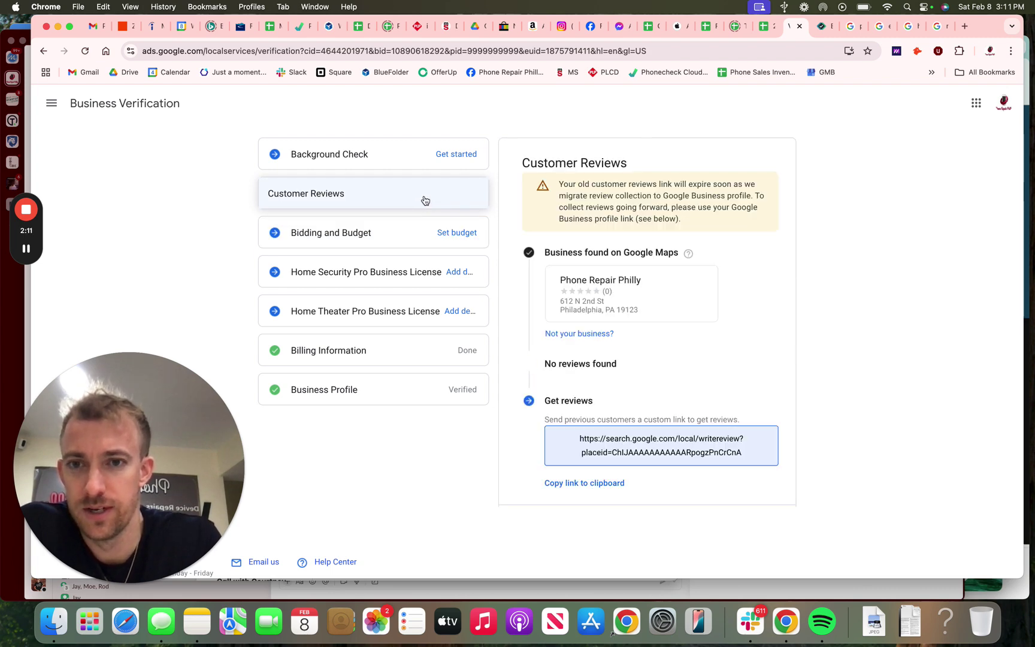
{"action": "left_click", "coordinate": [389, 277]}
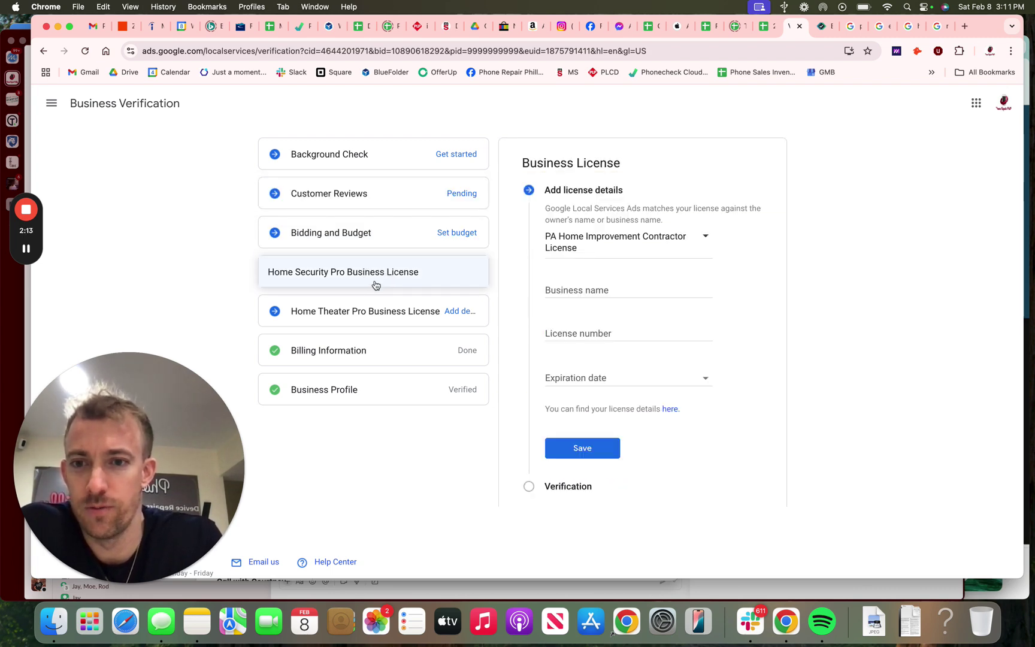
{"action": "left_click", "coordinate": [354, 311]}
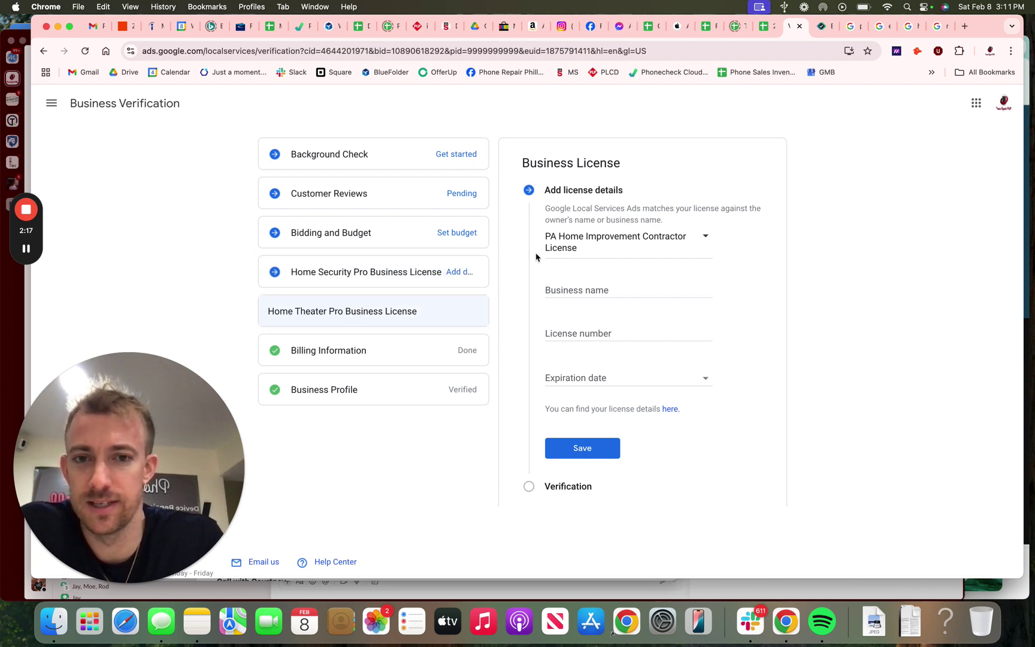
Step: Open the Background Check step and start adding business details on Evident
{"action": "left_click", "coordinate": [437, 157]}
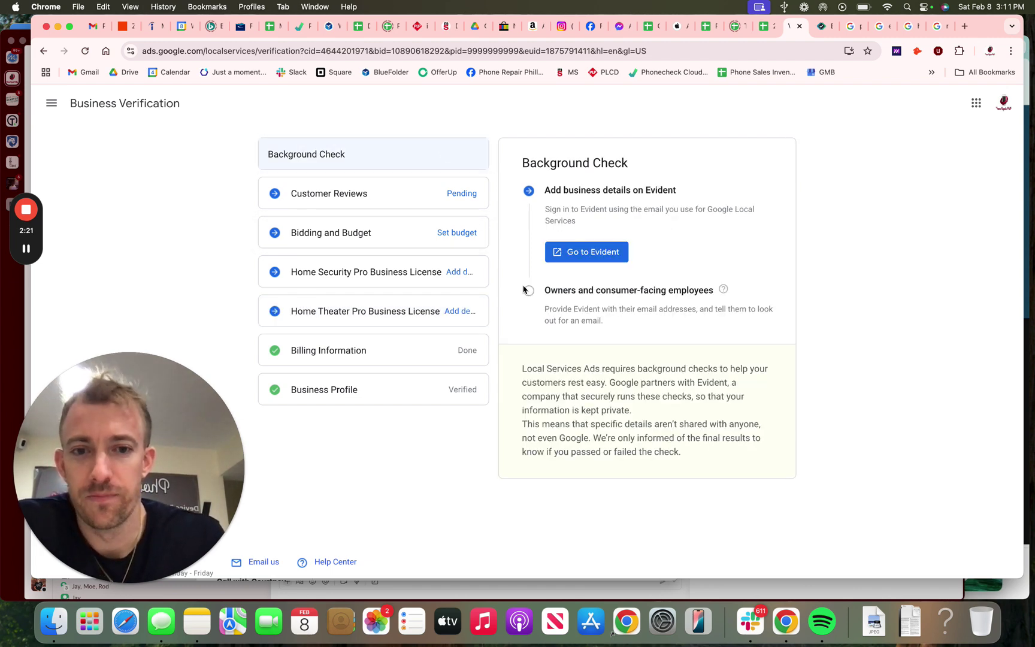
{"action": "triple_click", "coordinate": [591, 192]}
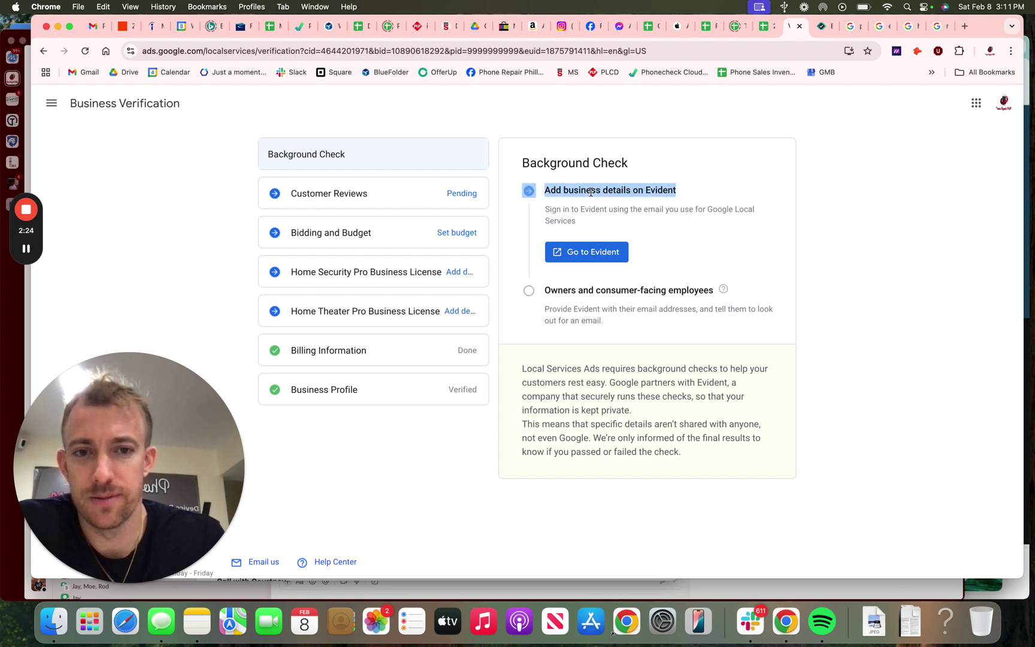
{"action": "left_click", "coordinate": [582, 235]}
{"action": "left_click", "coordinate": [581, 252]}
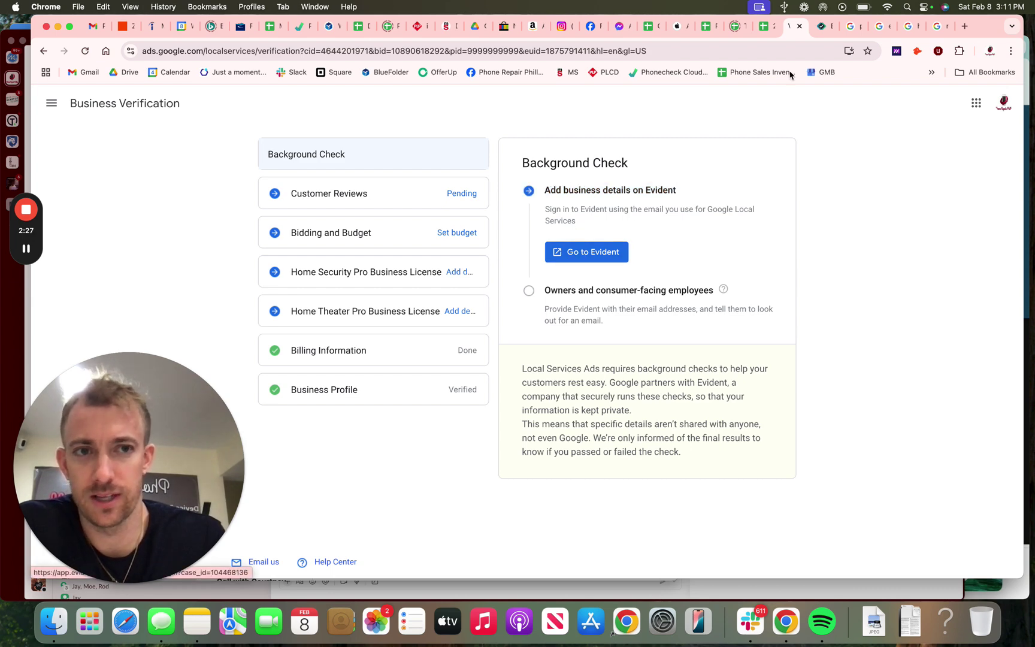
Step: Sign in to Evident with the business Google account and grant all requested permissions
{"action": "left_click", "coordinate": [819, 29]}
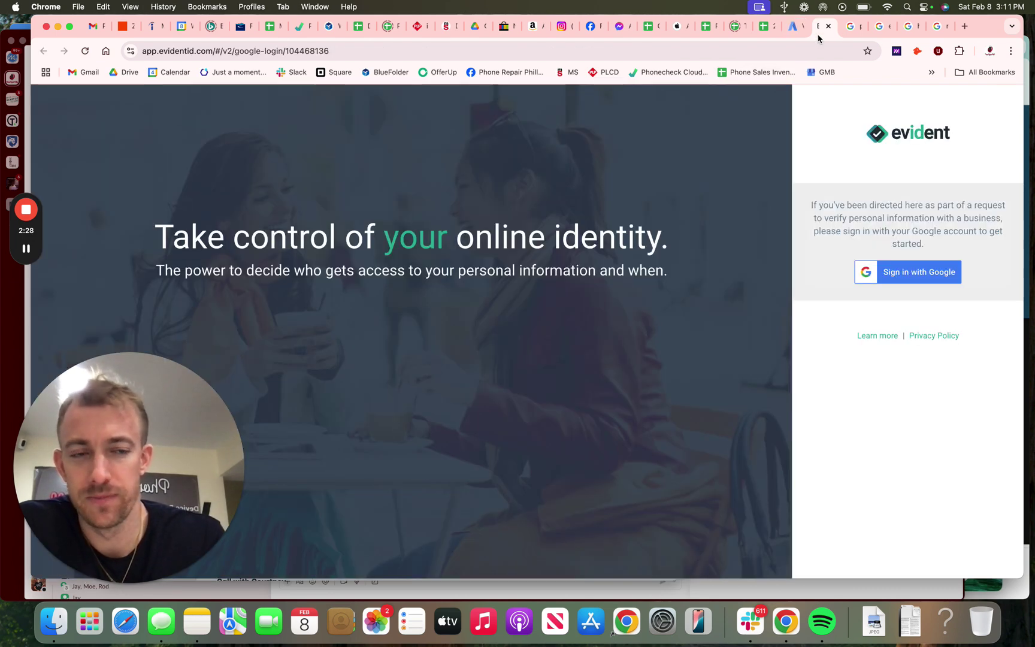
{"action": "left_click", "coordinate": [895, 270]}
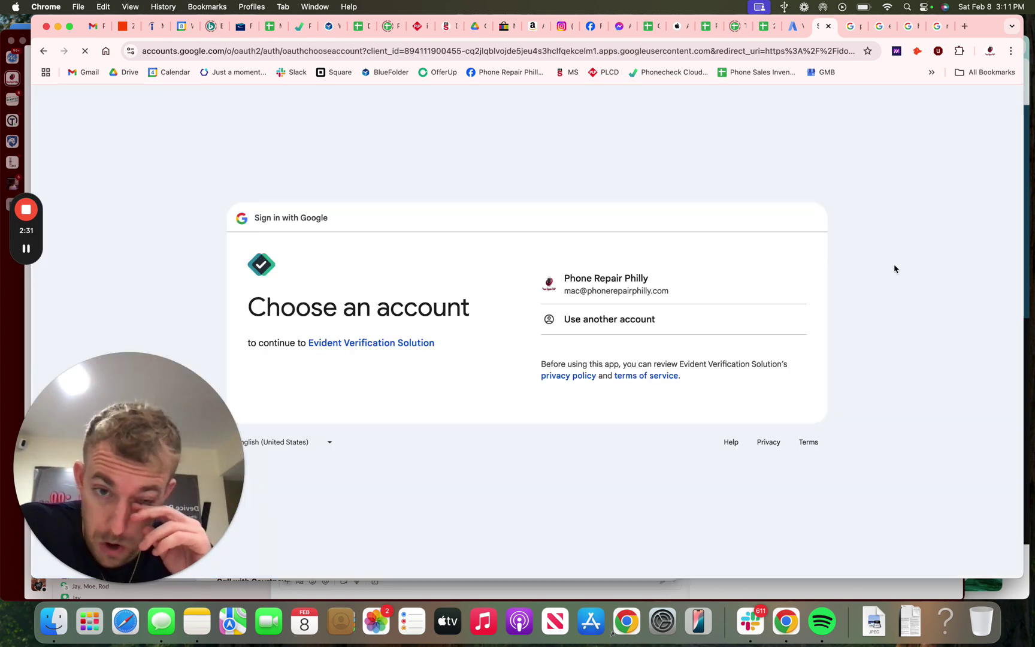
{"action": "left_click", "coordinate": [682, 284]}
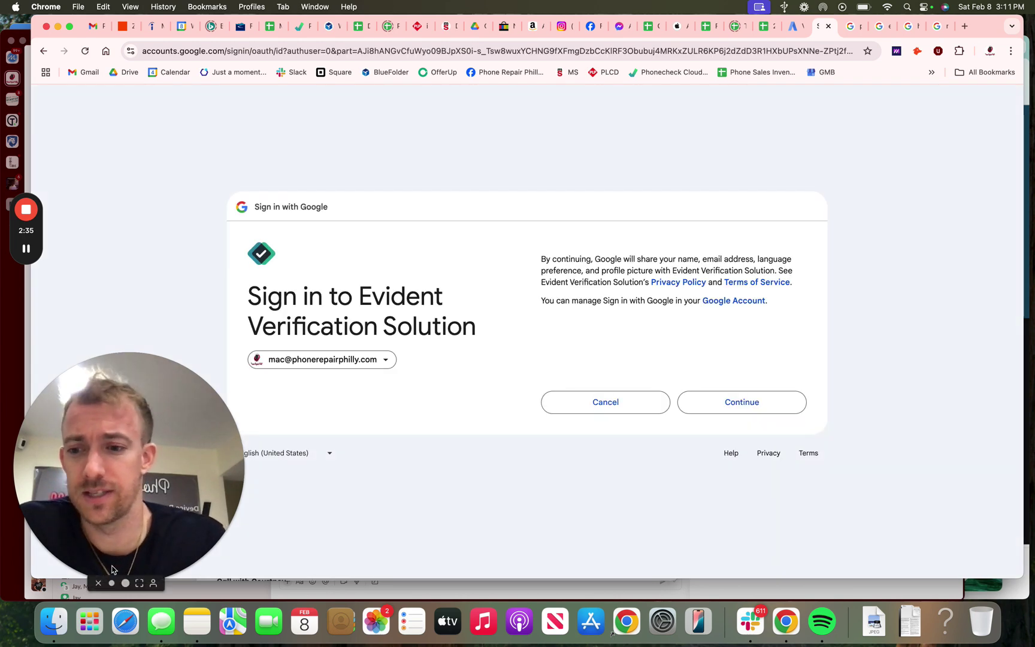
{"action": "left_click", "coordinate": [140, 450]}
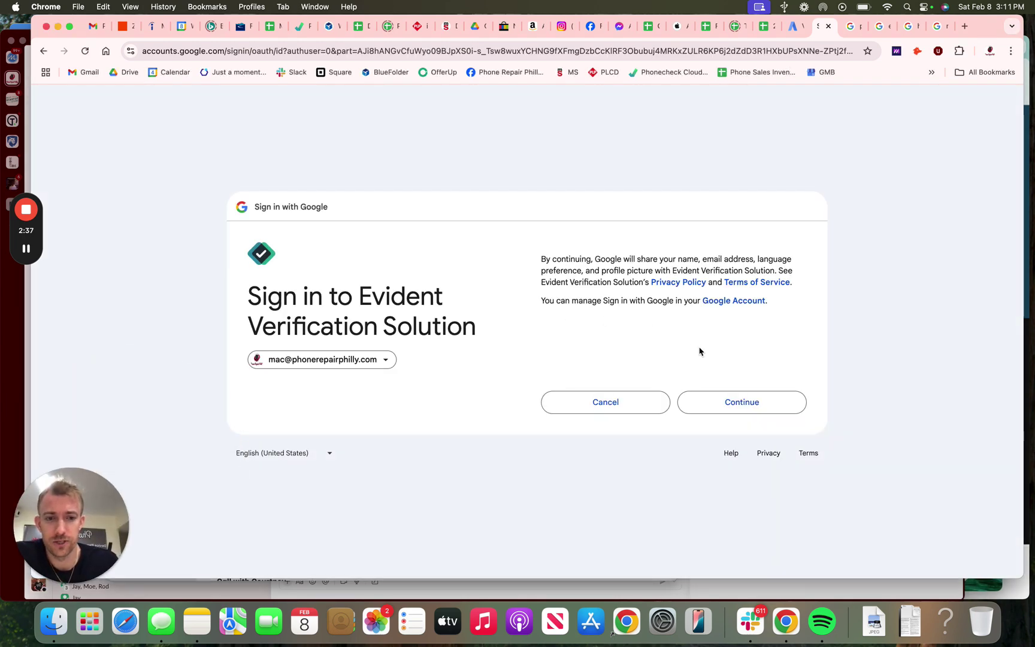
{"action": "left_click", "coordinate": [742, 403]}
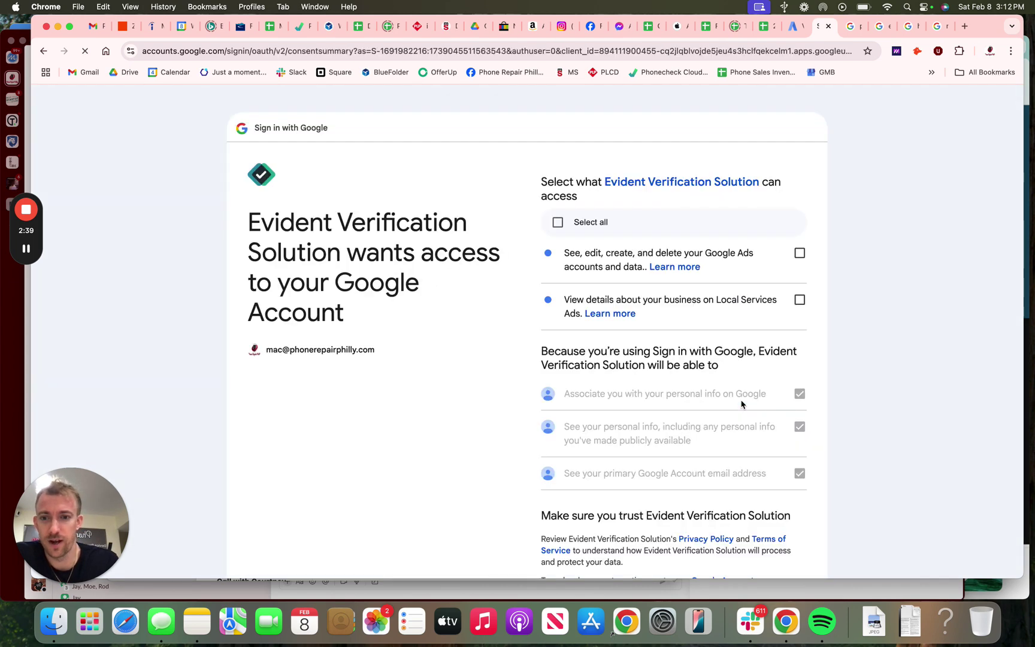
{"action": "left_click", "coordinate": [582, 224]}
{"action": "scroll", "coordinate": [581, 224], "scroll_direction": "down", "scroll_amount": 5}
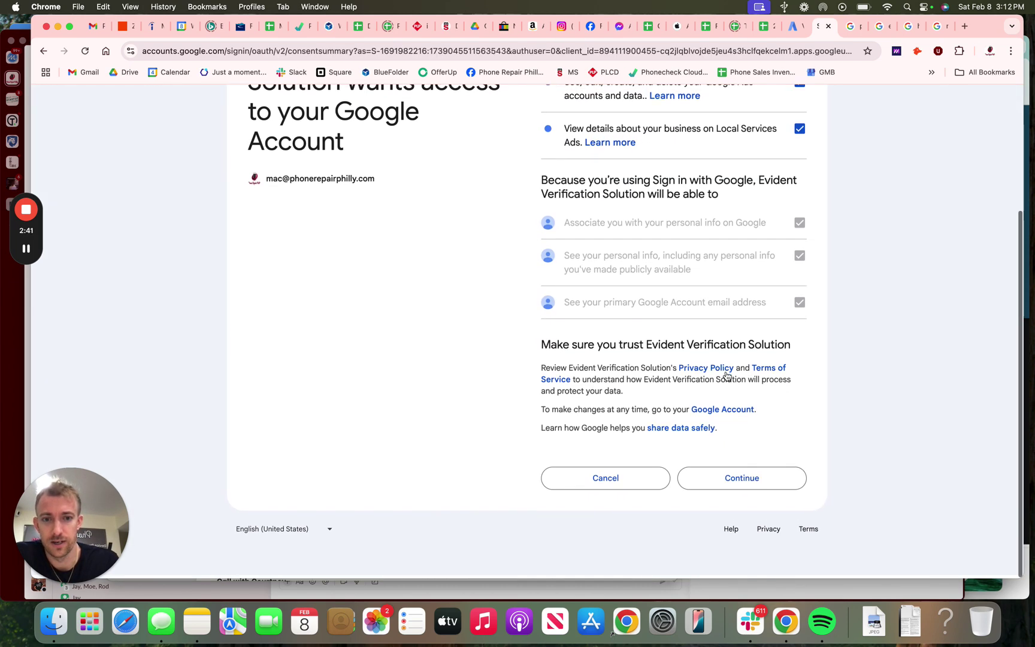
{"action": "left_click", "coordinate": [733, 479]}
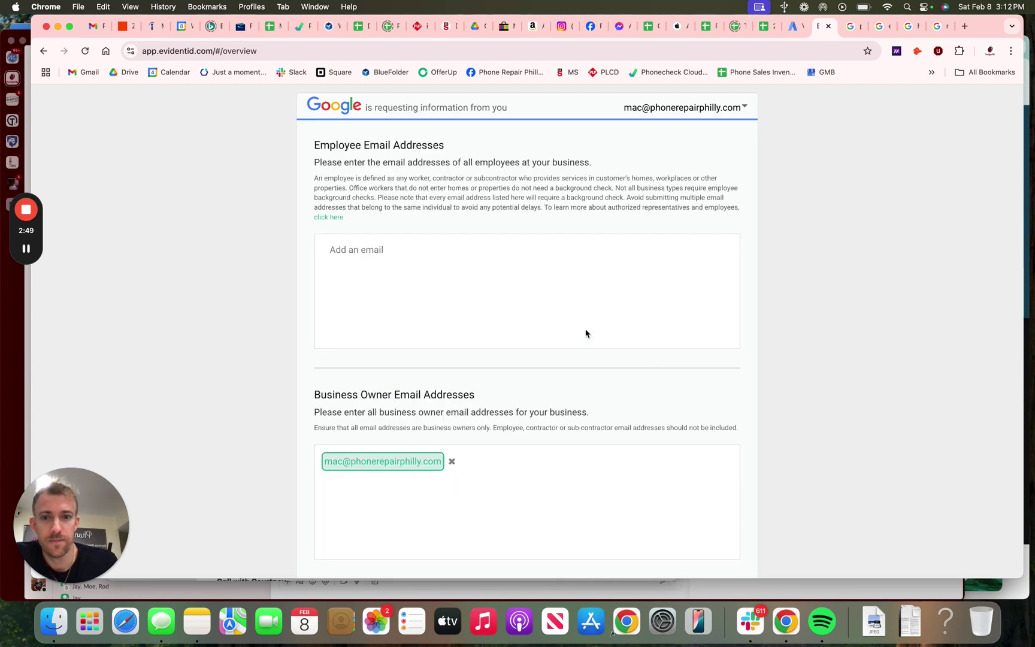
Step: Enter the business email as an employee address and submit the Evident details form
{"action": "left_click", "coordinate": [392, 273]}
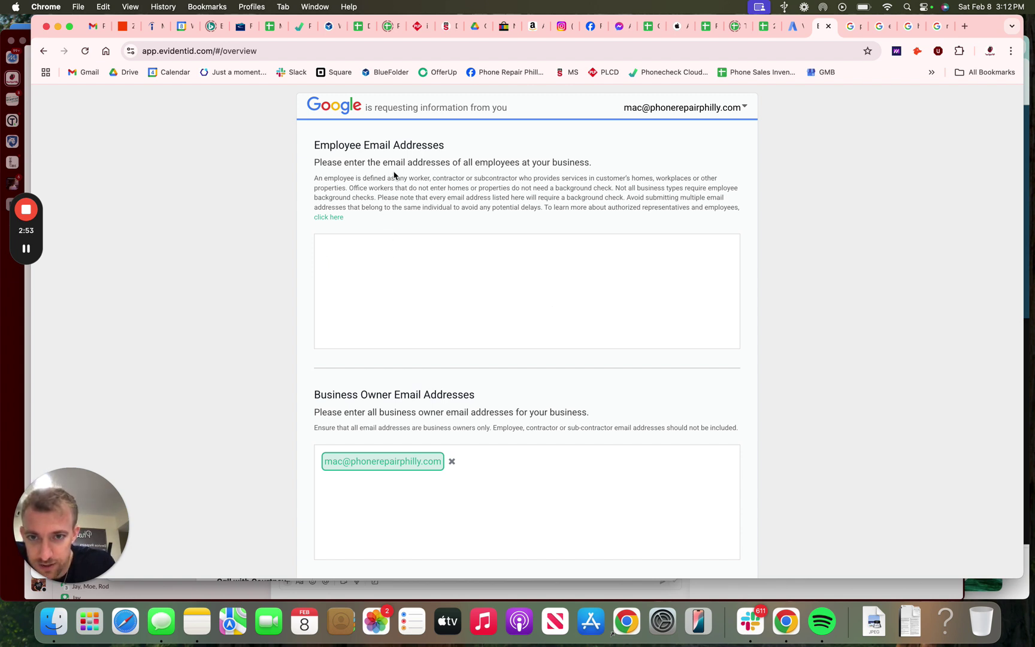
{"action": "left_click", "coordinate": [389, 269]}
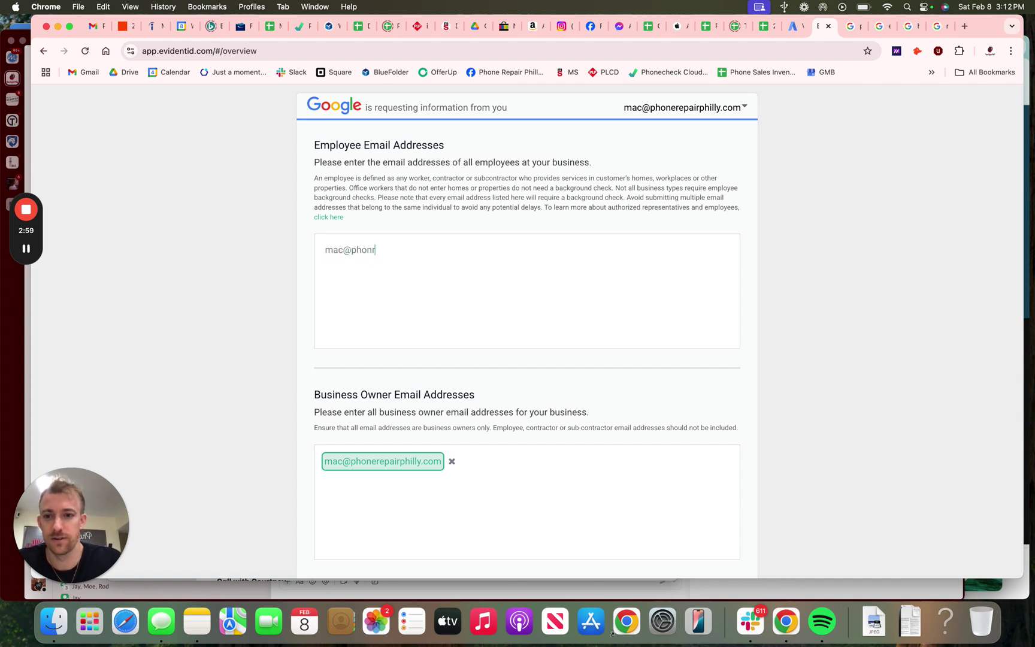
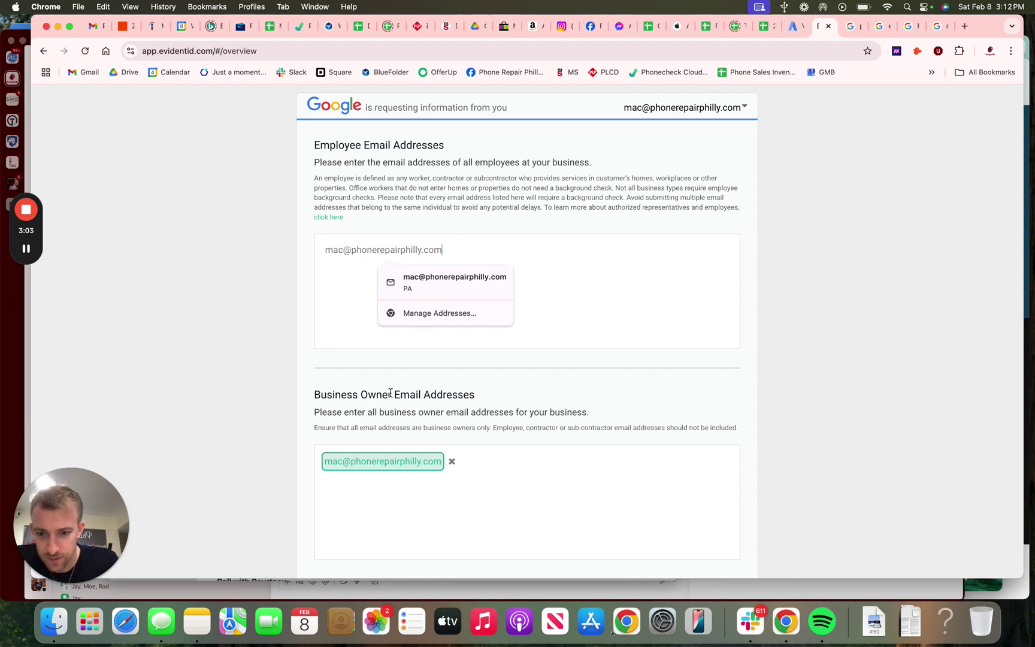
{"action": "scroll", "coordinate": [390, 393], "scroll_direction": "down", "scroll_amount": 1}
{"action": "scroll", "coordinate": [432, 316], "scroll_direction": "down", "scroll_amount": 3}
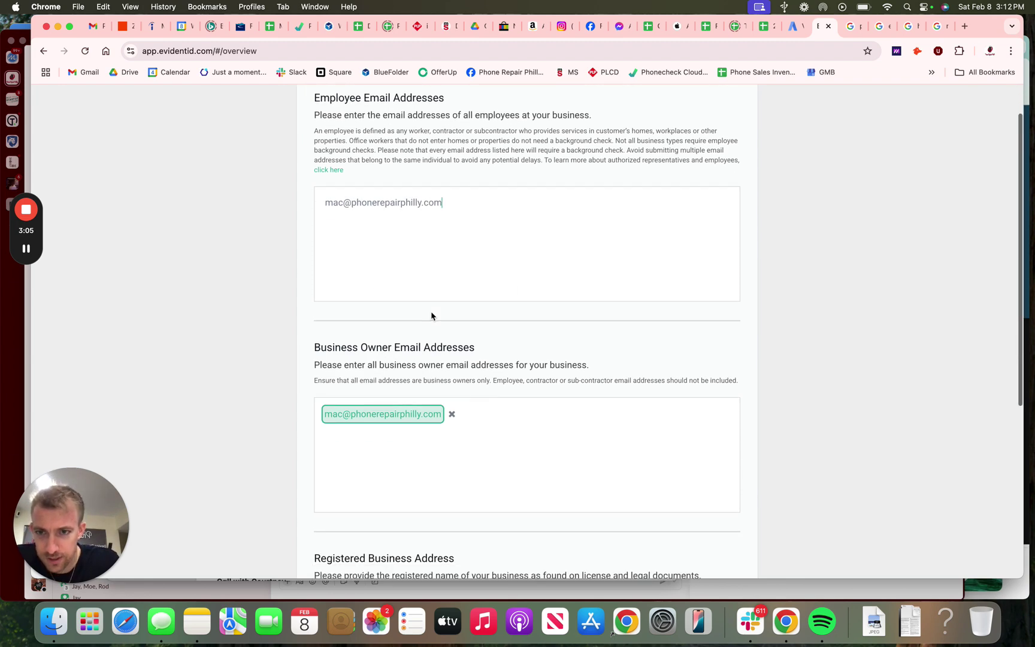
{"action": "scroll", "coordinate": [432, 316], "scroll_direction": "down", "scroll_amount": 5}
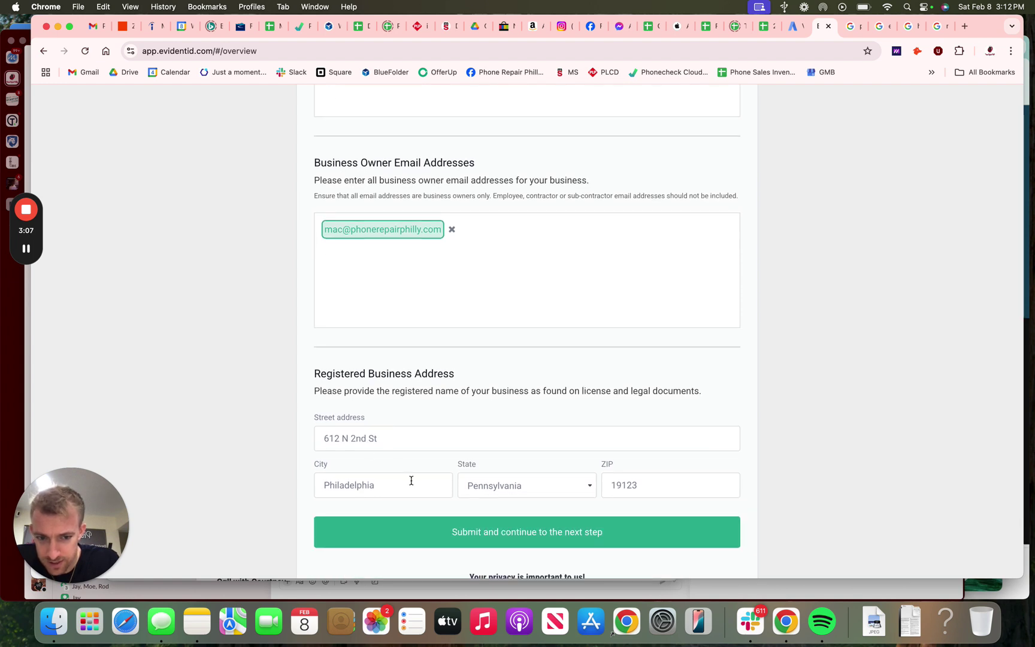
{"action": "scroll", "coordinate": [411, 481], "scroll_direction": "down", "scroll_amount": 2}
{"action": "left_click", "coordinate": [481, 464]}
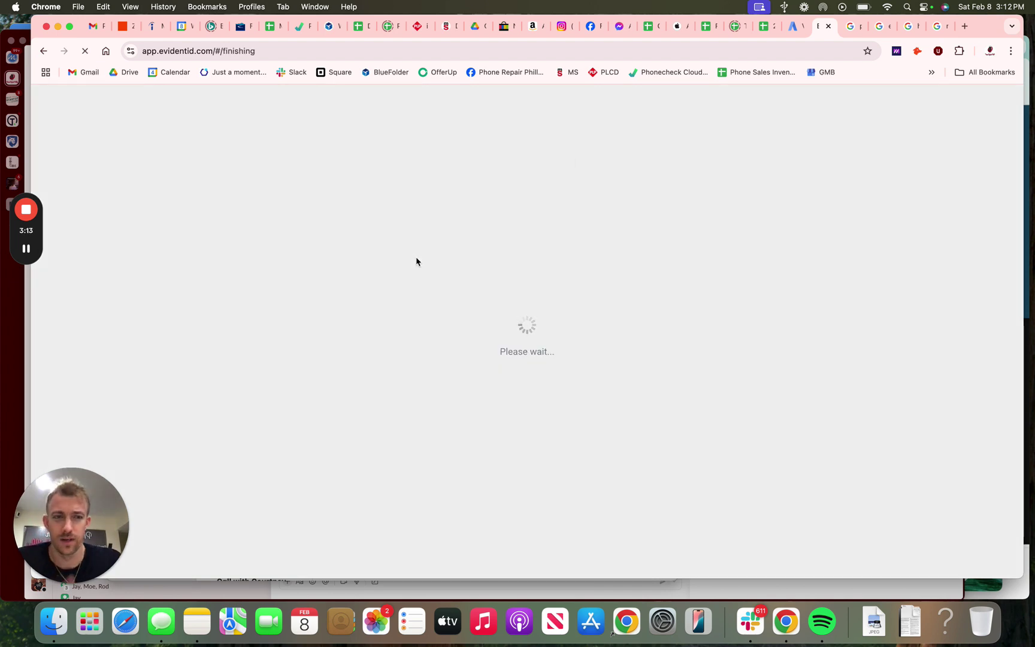
{"action": "left_click", "coordinate": [941, 27]}
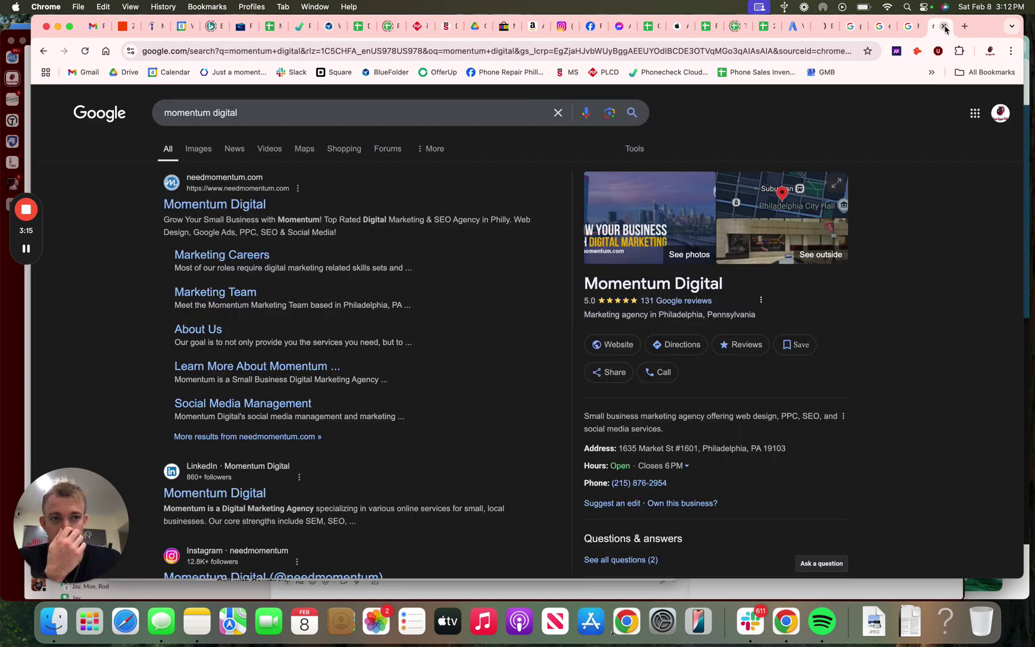
Step: Close the Momentum Digital results tab, return to the Evident checklist, and open the California Disclosure
{"action": "left_click", "coordinate": [945, 27]}
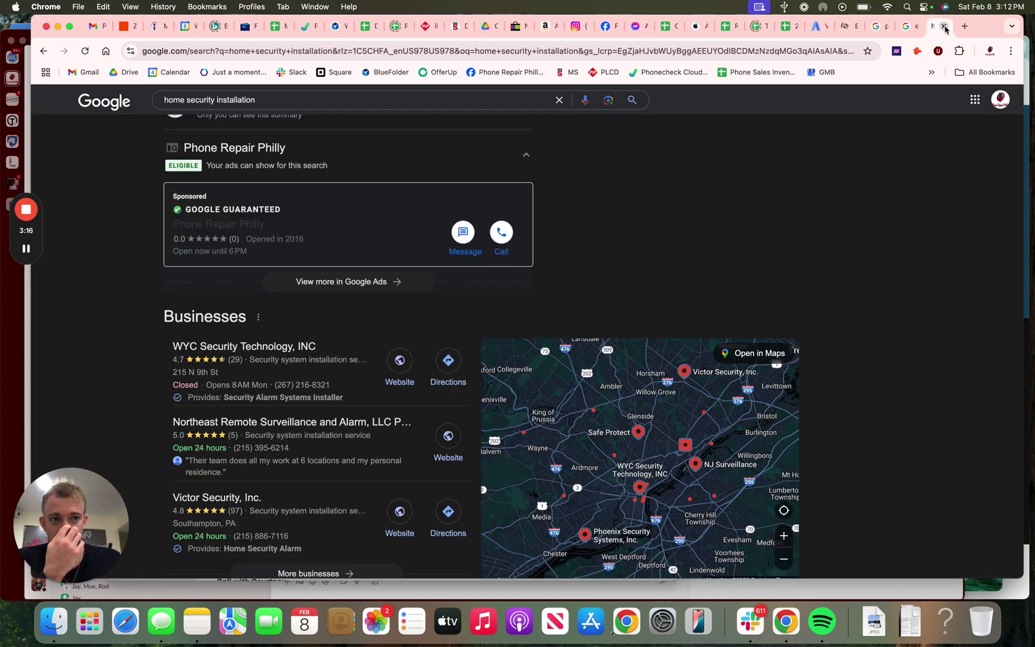
{"action": "left_click", "coordinate": [915, 27]}
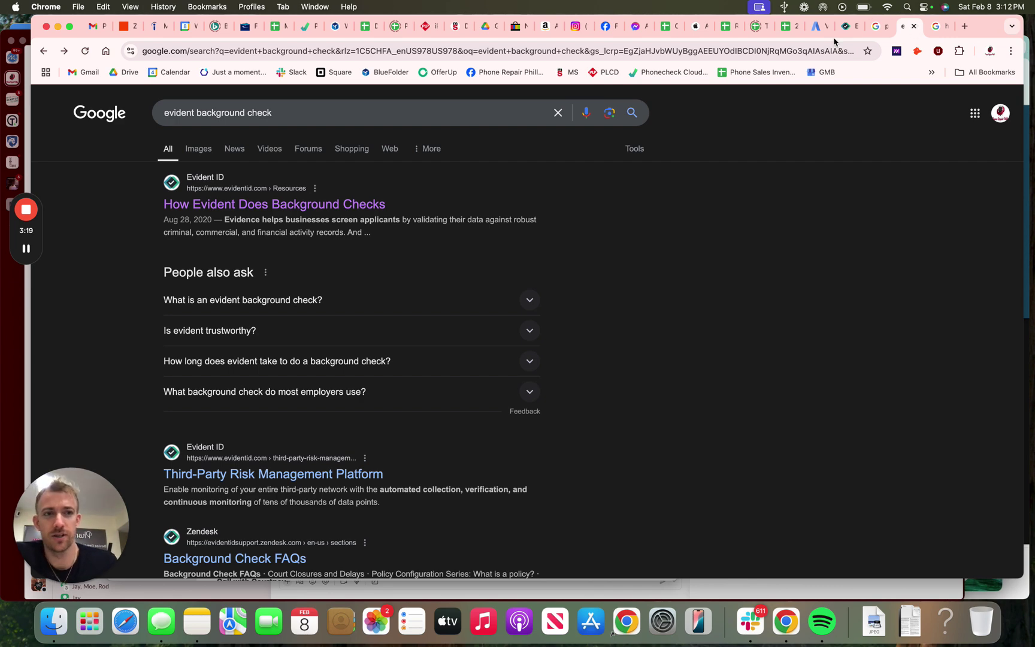
{"action": "left_click", "coordinate": [817, 27]}
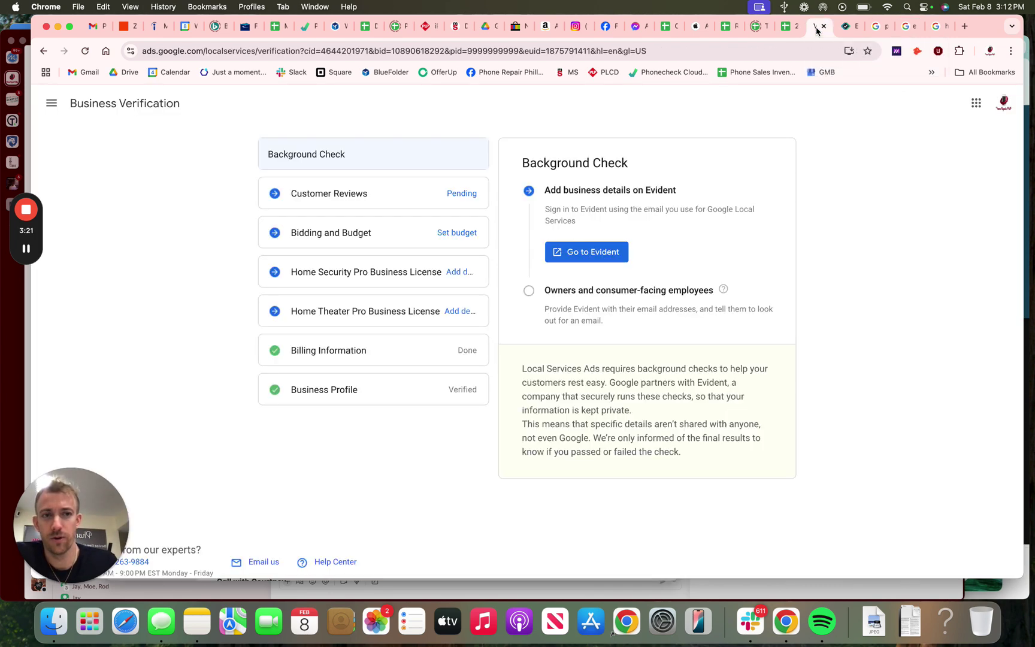
{"action": "left_click", "coordinate": [849, 27]}
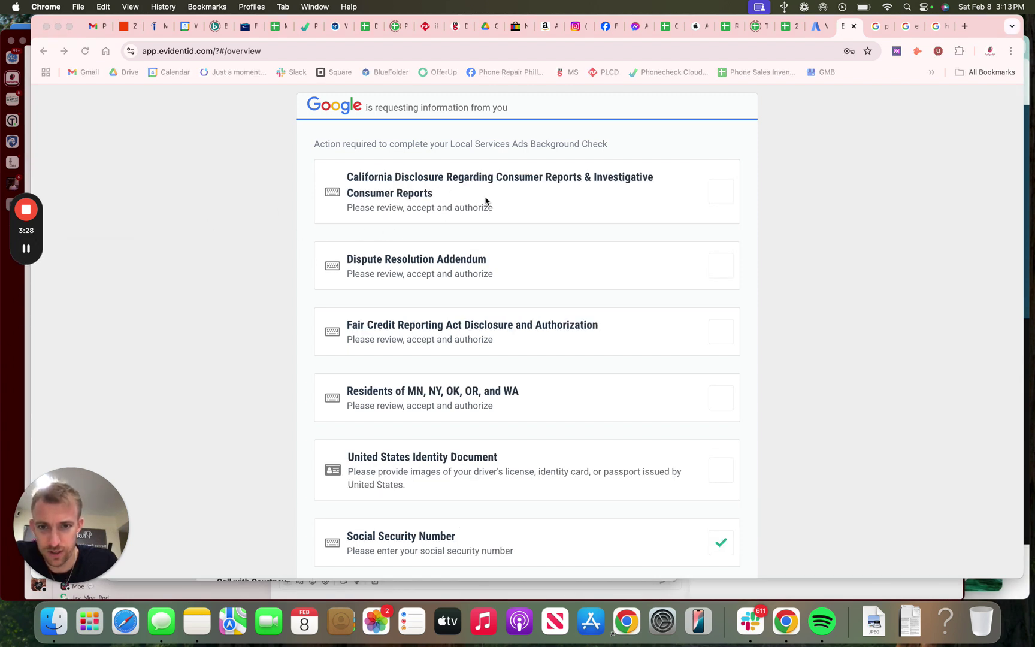
{"action": "left_click", "coordinate": [415, 194]}
Step: Accept and authorize the California Disclosure and the Dispute Resolution Addendum
{"action": "scroll", "coordinate": [575, 310], "scroll_direction": "down", "scroll_amount": 5}
{"action": "left_click", "coordinate": [359, 478]}
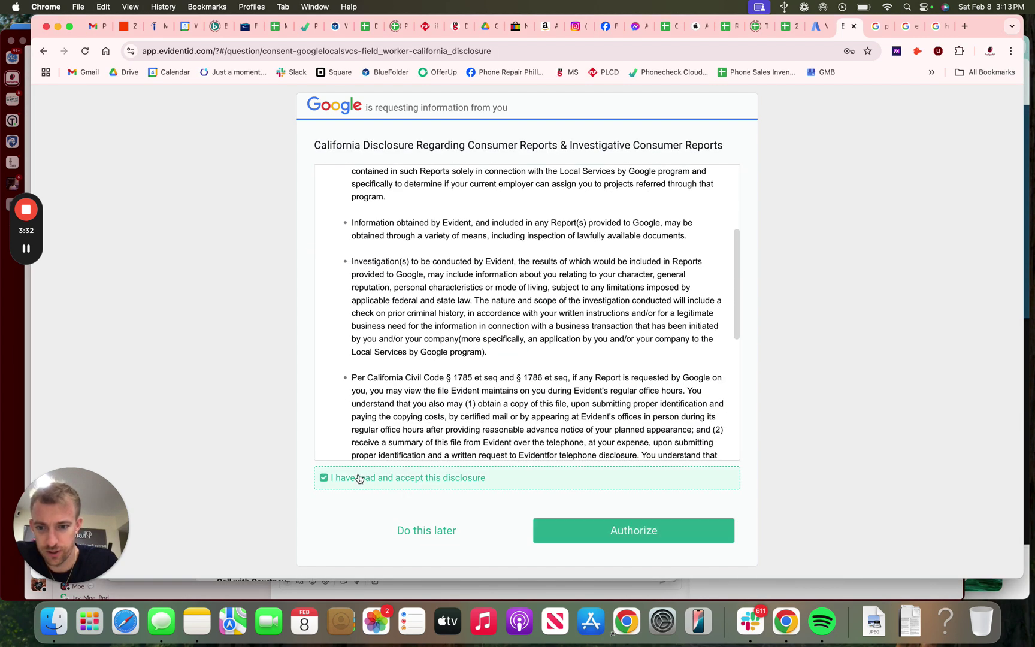
{"action": "left_click", "coordinate": [612, 529]}
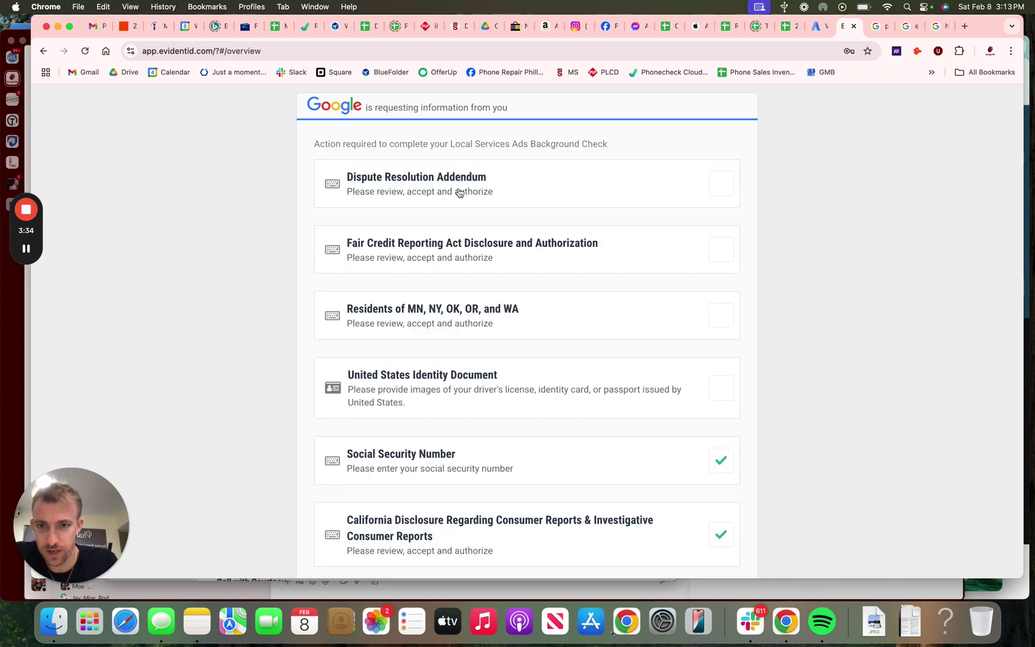
{"action": "left_click", "coordinate": [446, 192]}
{"action": "scroll", "coordinate": [421, 323], "scroll_direction": "down", "scroll_amount": 10}
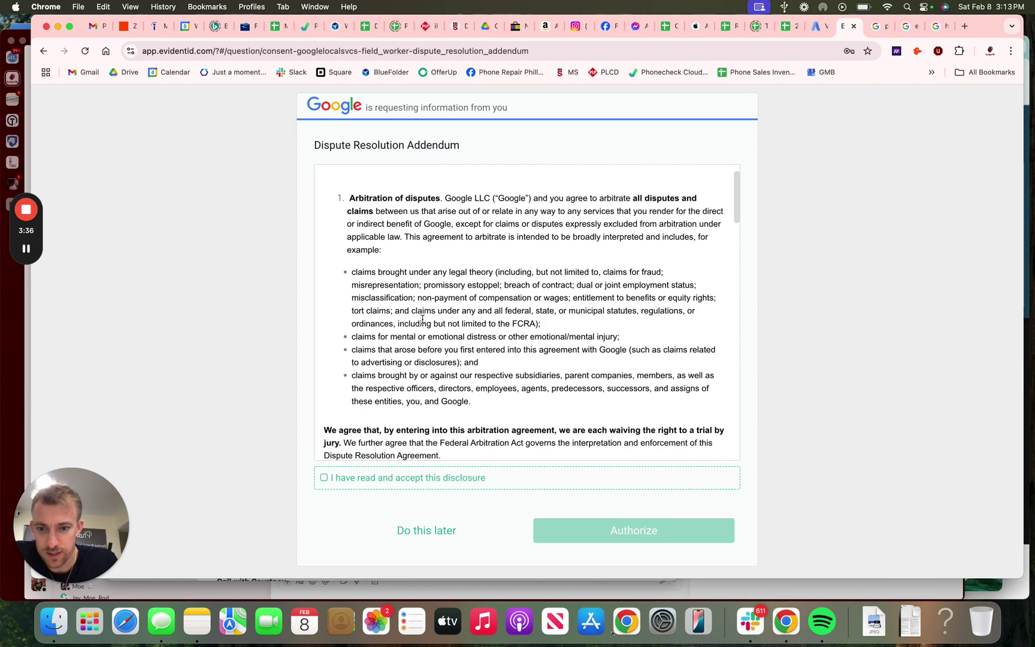
{"action": "scroll", "coordinate": [421, 333], "scroll_direction": "down", "scroll_amount": 10}
{"action": "left_click", "coordinate": [324, 478]}
{"action": "left_click", "coordinate": [593, 529]}
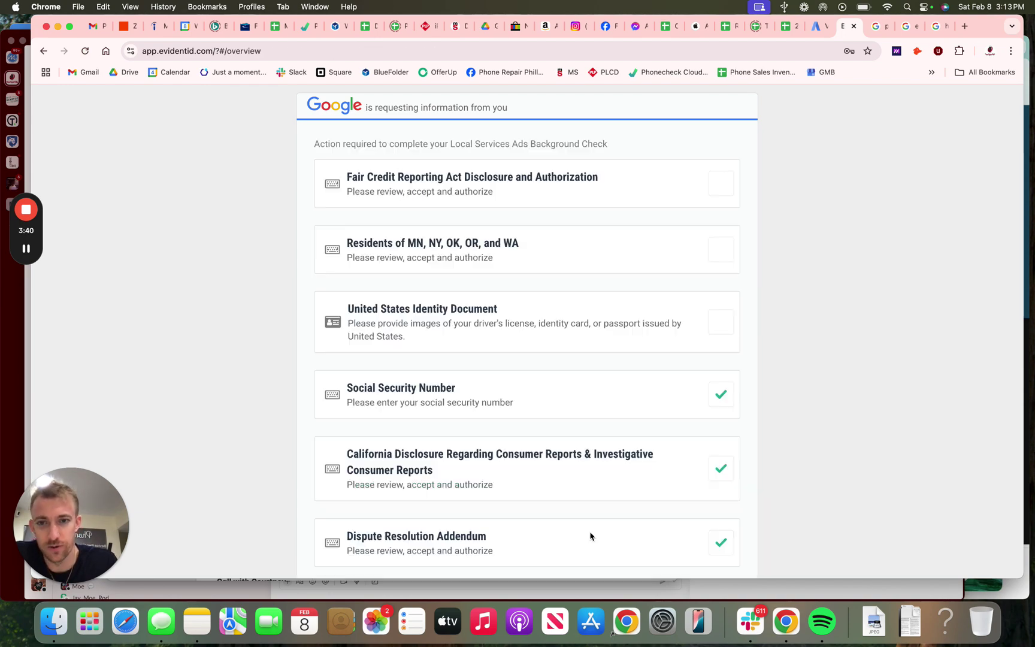
Step: Accept and authorize the Fair Credit Reporting Act and MN, NY, OK, OR, WA residents disclosures
{"action": "left_click", "coordinate": [466, 191]}
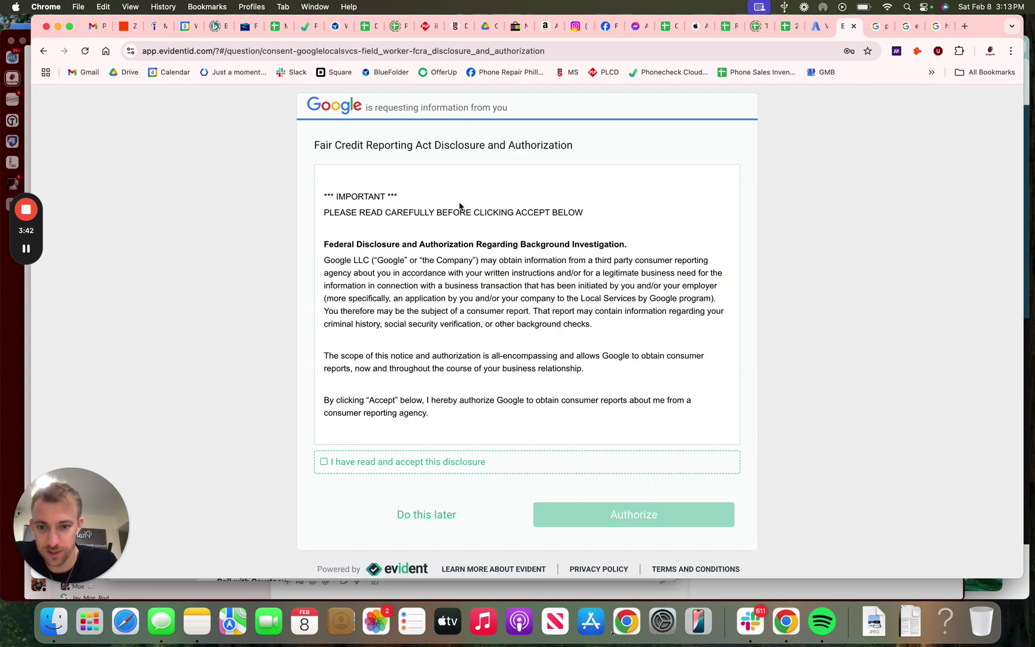
{"action": "left_click", "coordinate": [342, 461]}
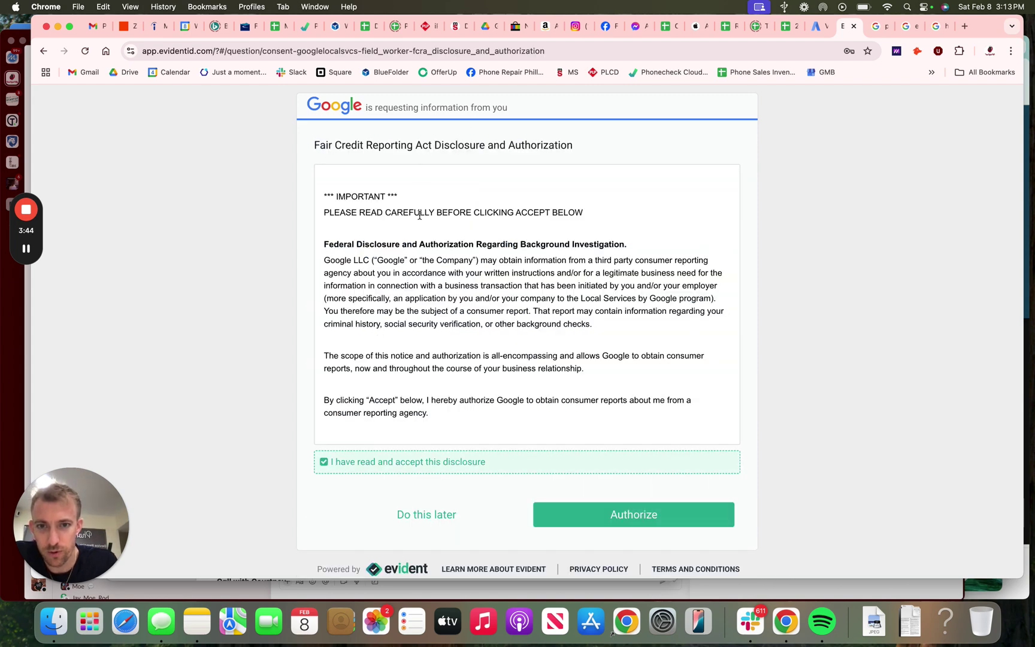
{"action": "scroll", "coordinate": [420, 216], "scroll_direction": "down", "scroll_amount": 2}
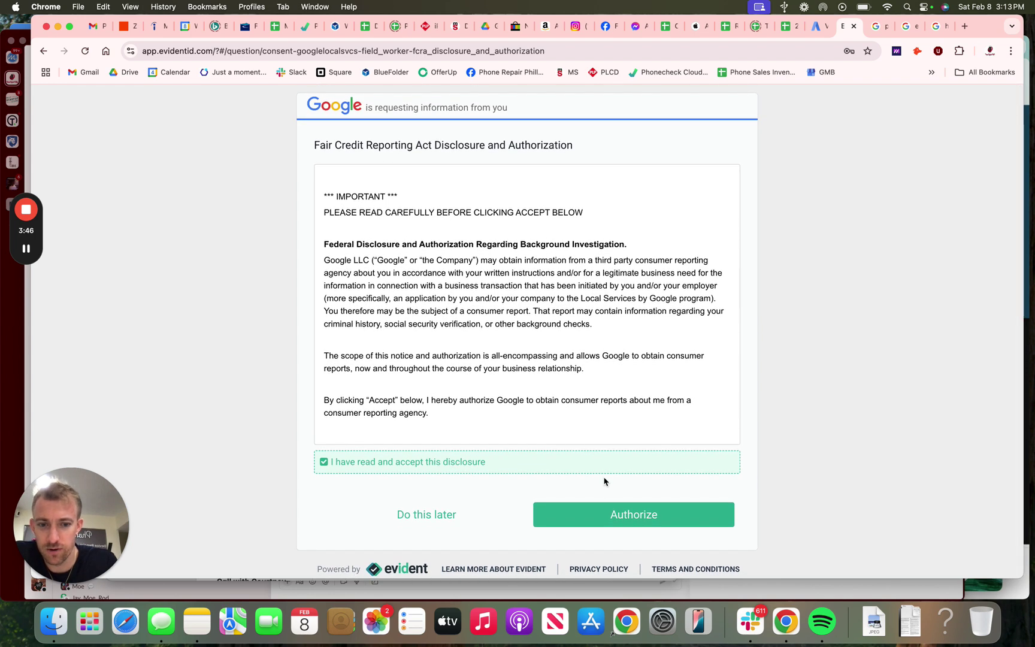
{"action": "left_click", "coordinate": [598, 514]}
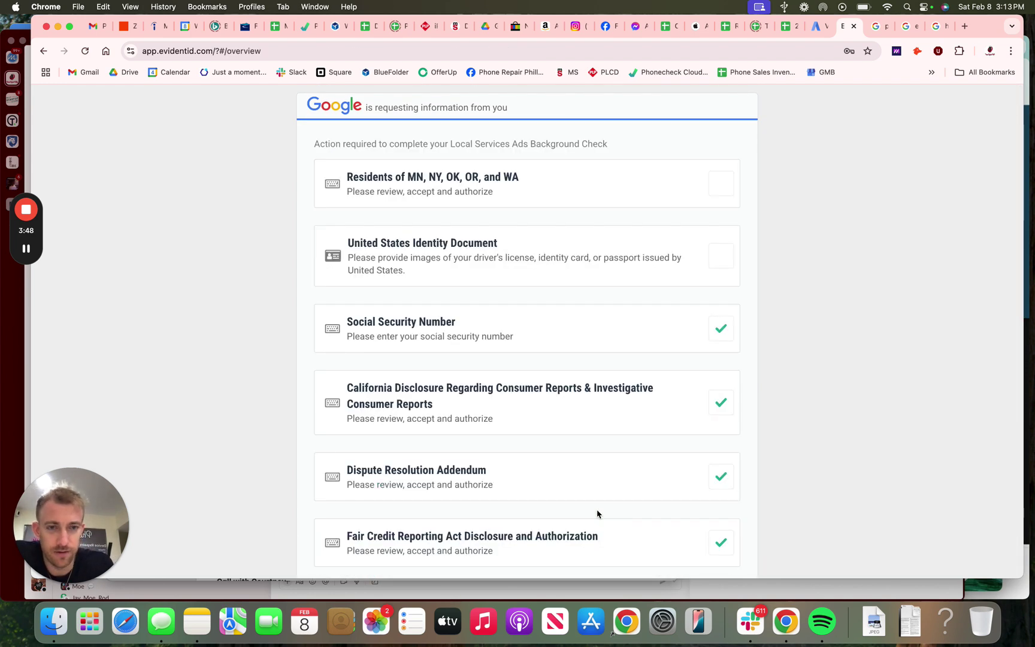
{"action": "left_click", "coordinate": [454, 184]}
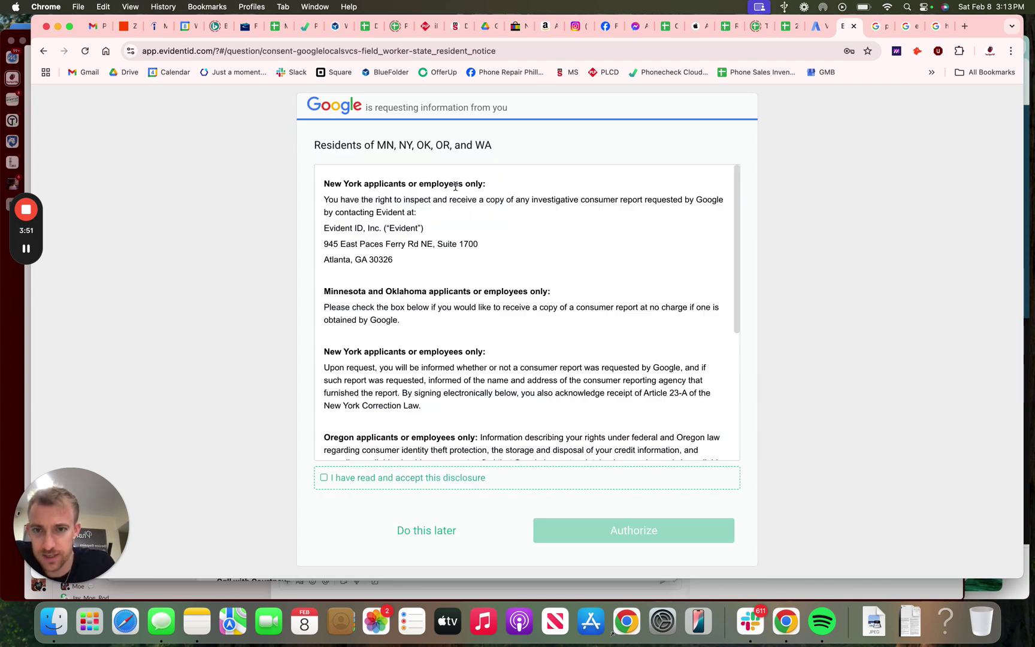
{"action": "left_click", "coordinate": [346, 478]}
{"action": "triple_click", "coordinate": [410, 151]}
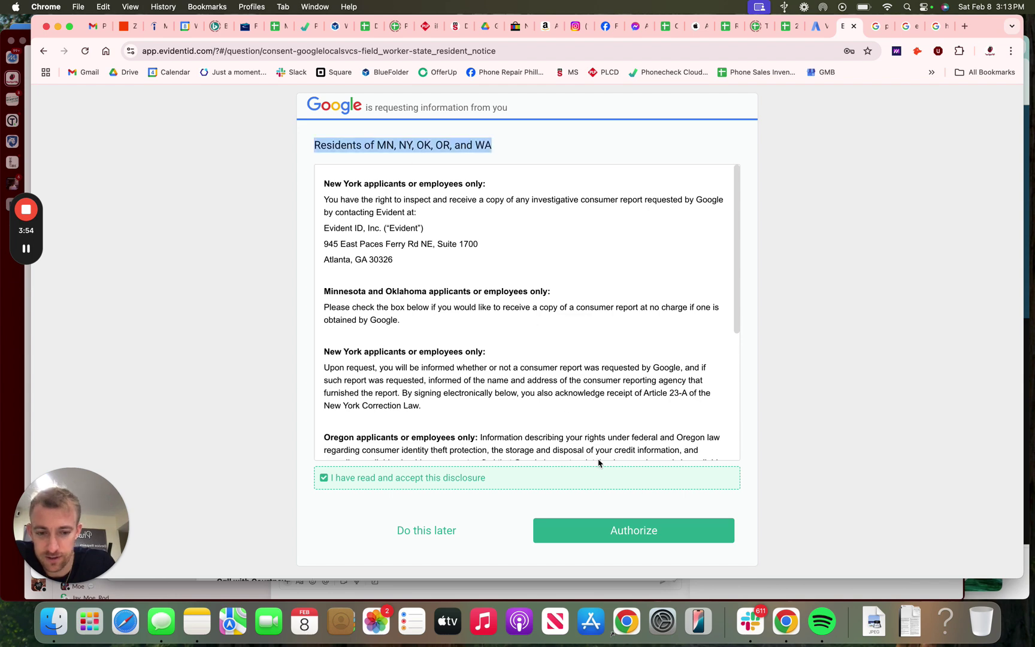
{"action": "left_click", "coordinate": [608, 530]}
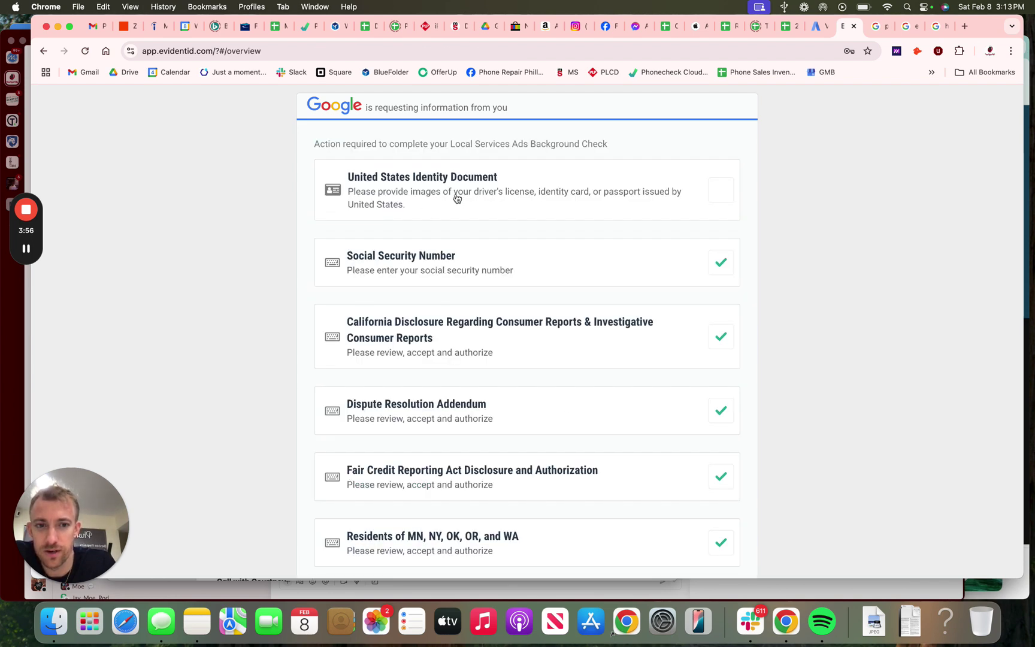
{"action": "scroll", "coordinate": [463, 203], "scroll_direction": "down", "scroll_amount": 3}
{"action": "scroll", "coordinate": [464, 202], "scroll_direction": "up", "scroll_amount": 3}
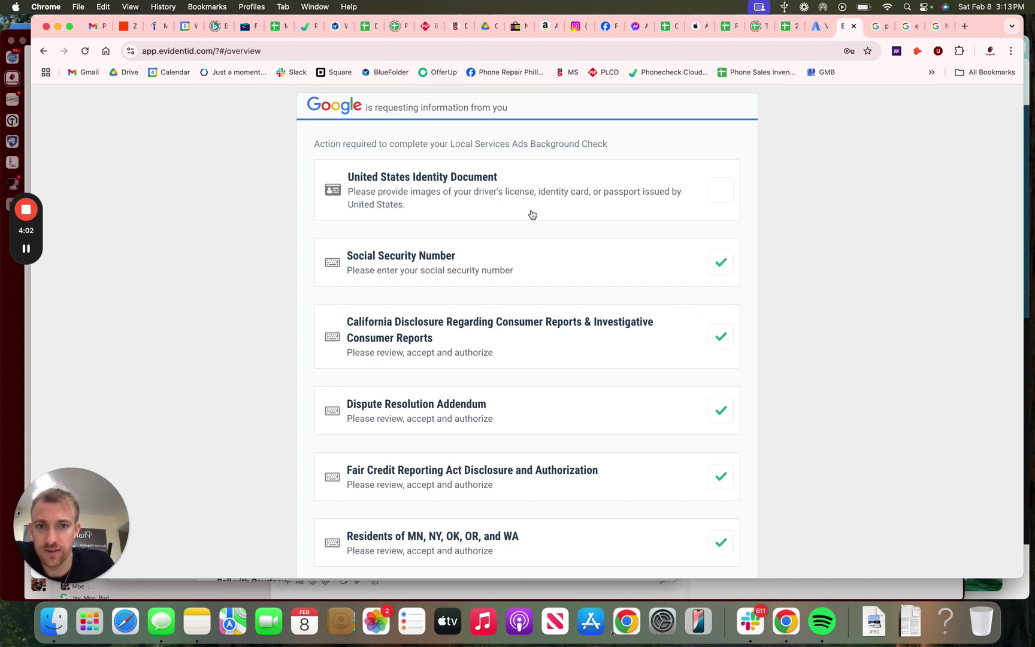
Step: Open the US identity document item, enter the mobile number, and send the one-time text
{"action": "left_click", "coordinate": [511, 201]}
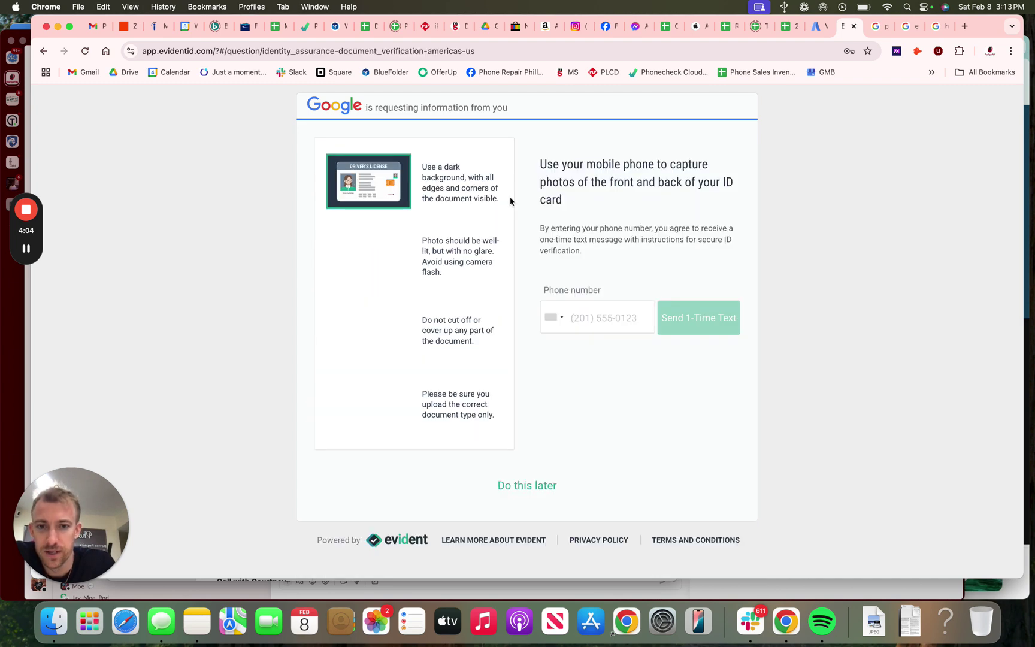
{"action": "left_click", "coordinate": [597, 324]}
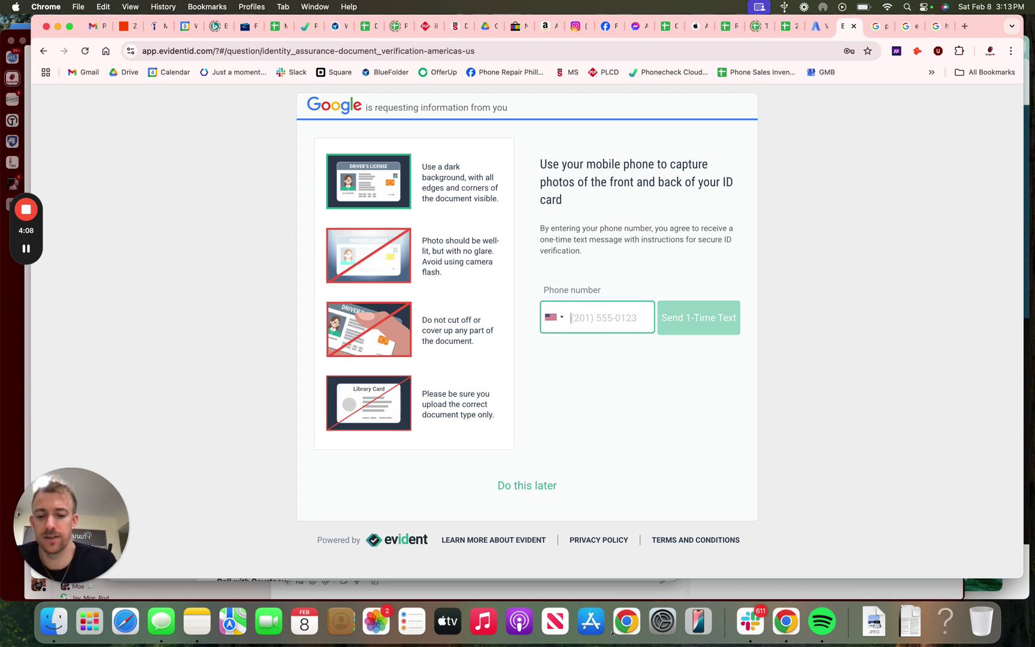
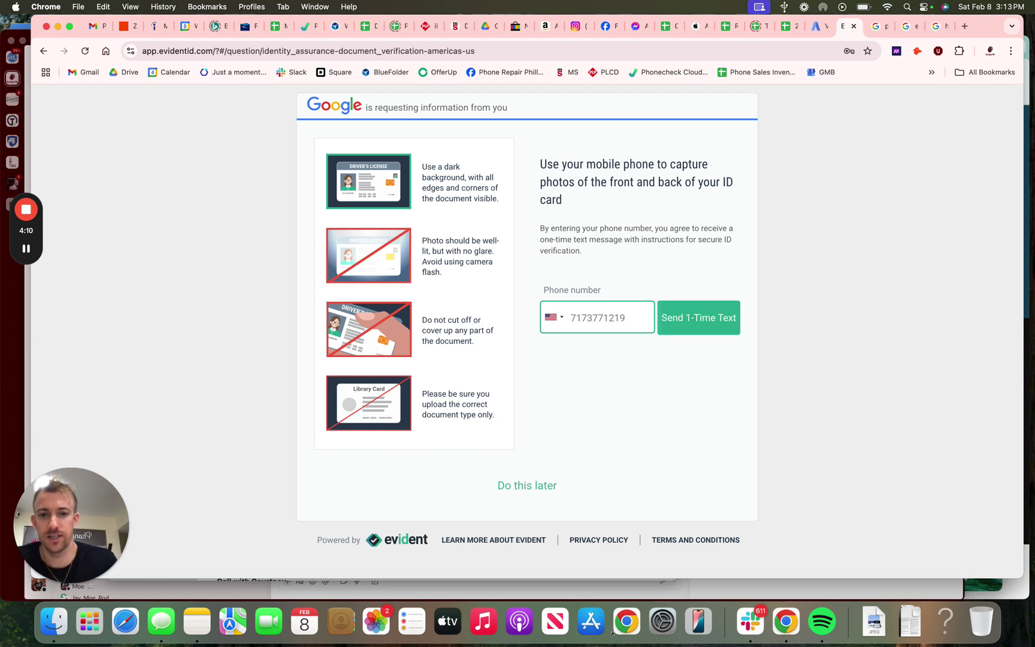
{"action": "left_click", "coordinate": [696, 325]}
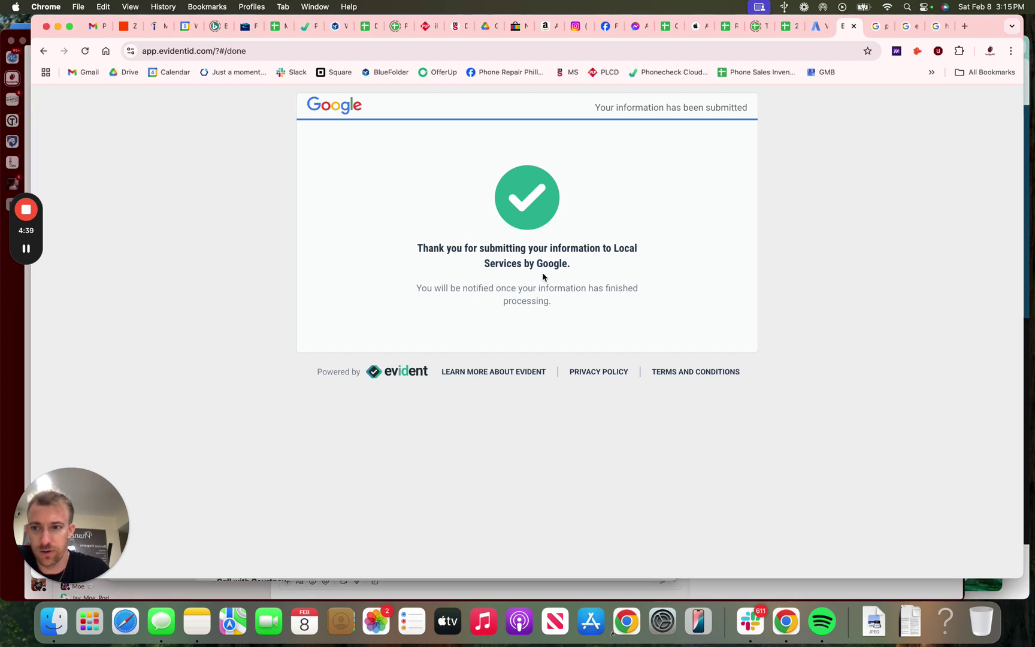
{"action": "left_click", "coordinate": [854, 27]}
Step: Open the Customer Reviews verification step and highlight its 'No reviews found' status
{"action": "left_click", "coordinate": [820, 26]}
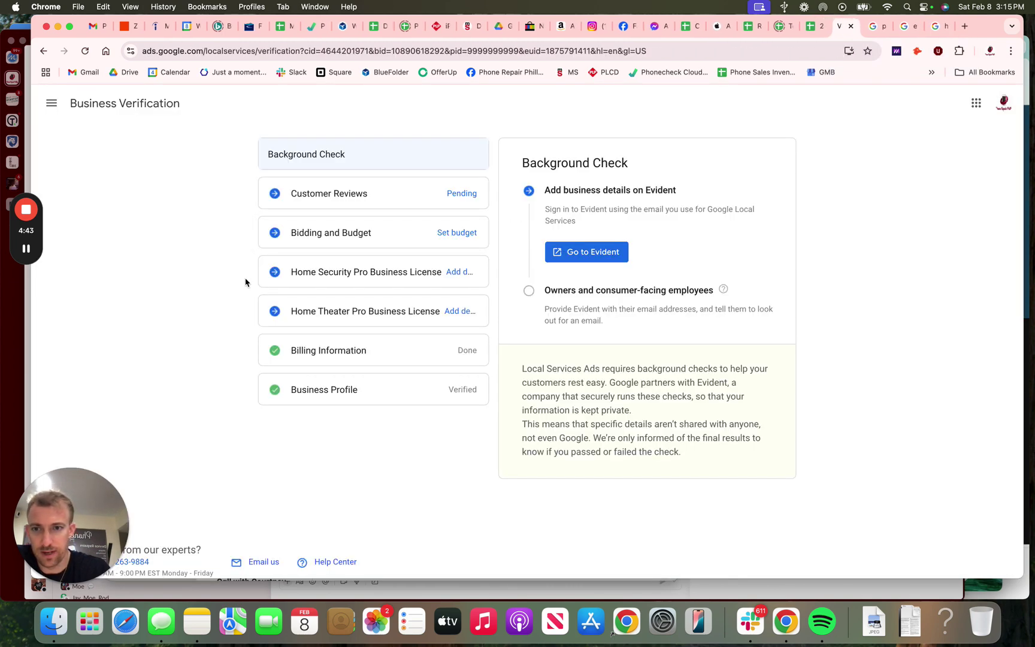
{"action": "left_click", "coordinate": [440, 208]}
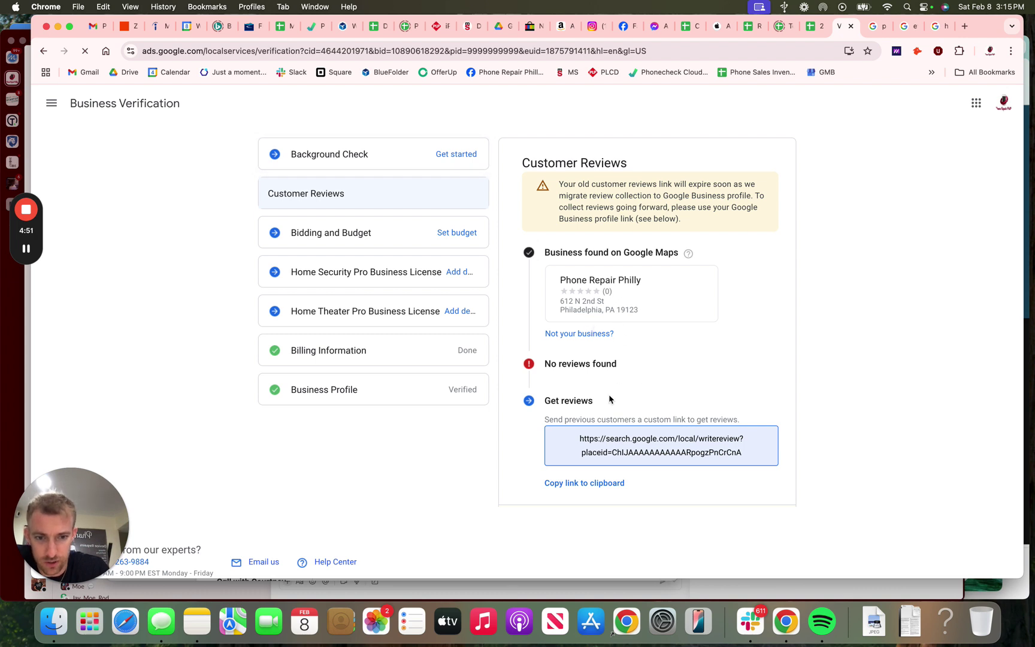
{"action": "double_click", "coordinate": [569, 365]}
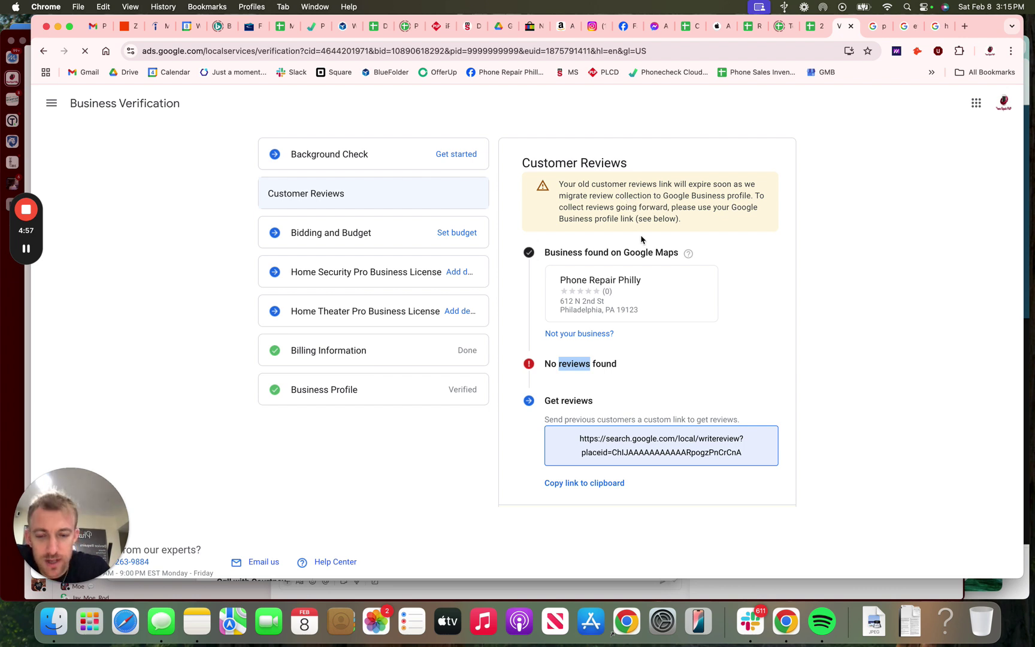
{"action": "left_click", "coordinate": [632, 365]}
{"action": "double_click", "coordinate": [578, 360]}
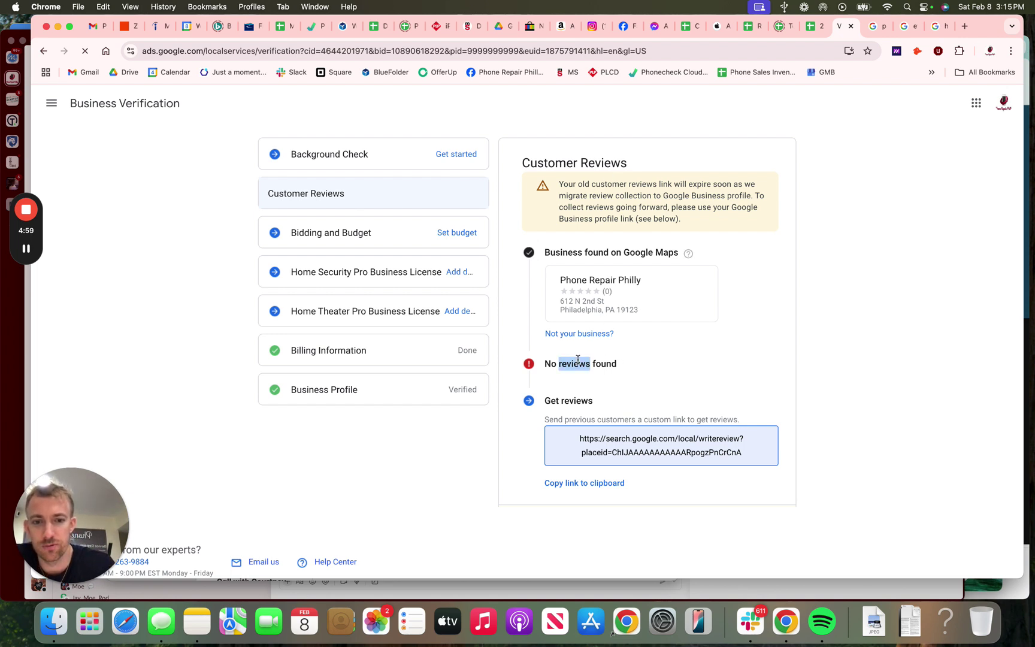
{"action": "triple_click", "coordinate": [578, 360]}
Step: Check the business's Google profile reviews, then return to Business Verification and clear the selection
{"action": "left_click_drag", "start_coordinate": [109, 489], "coordinate": [502, 449]}
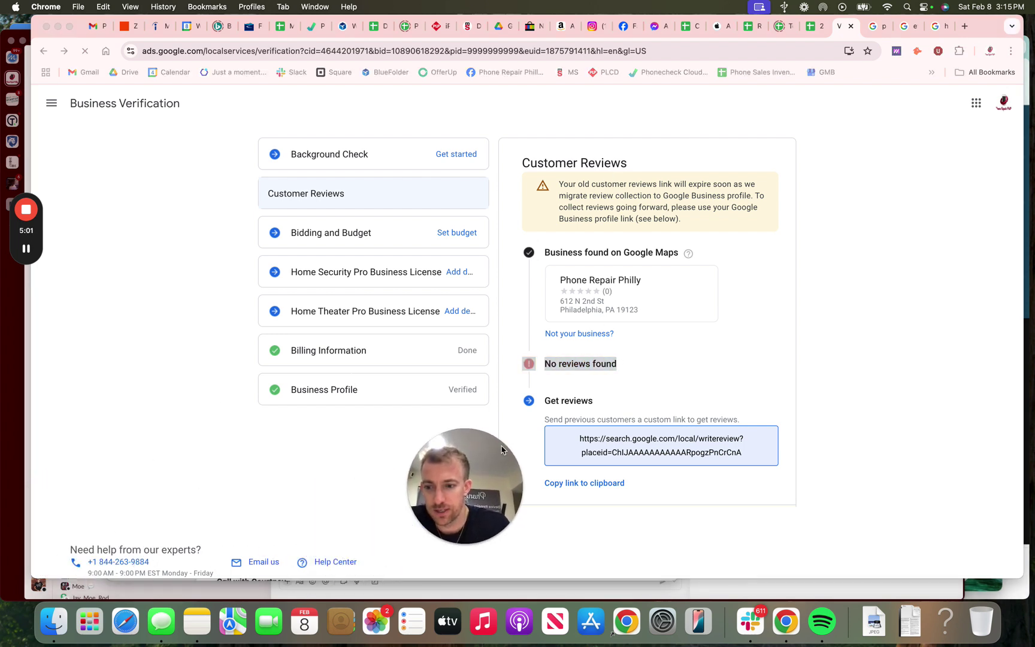
{"action": "left_click", "coordinate": [132, 562]}
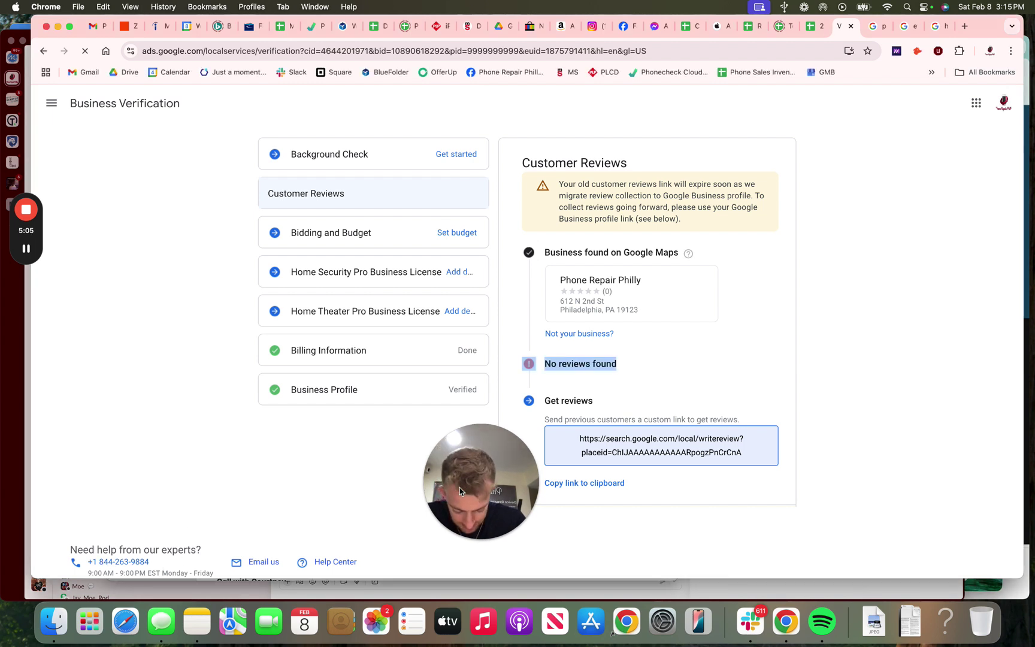
{"action": "left_click_drag", "start_coordinate": [460, 491], "coordinate": [942, 533]}
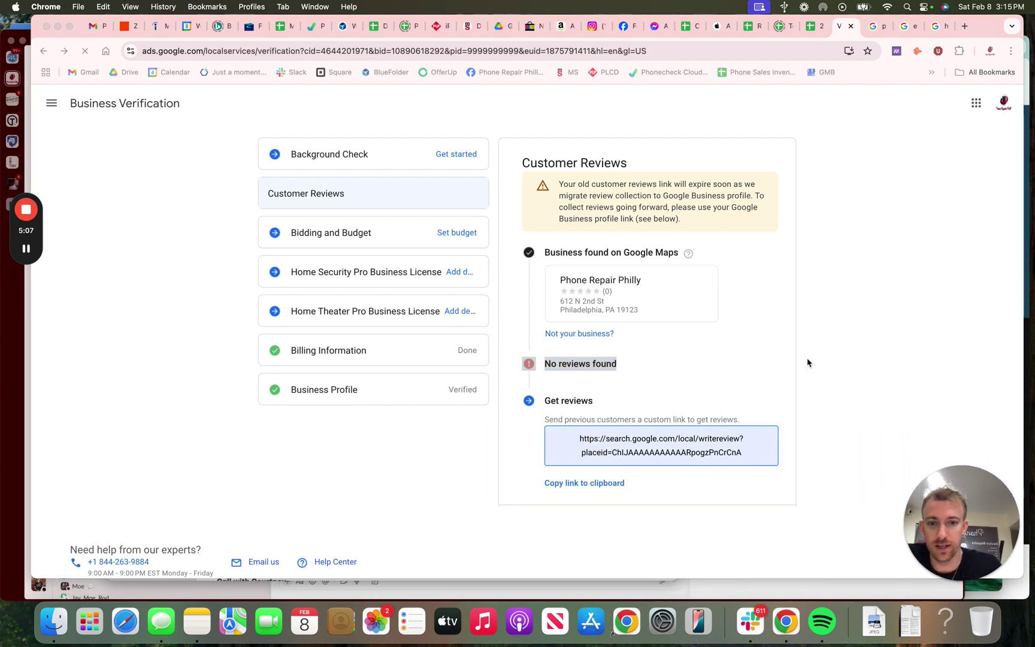
{"action": "left_click", "coordinate": [876, 26]}
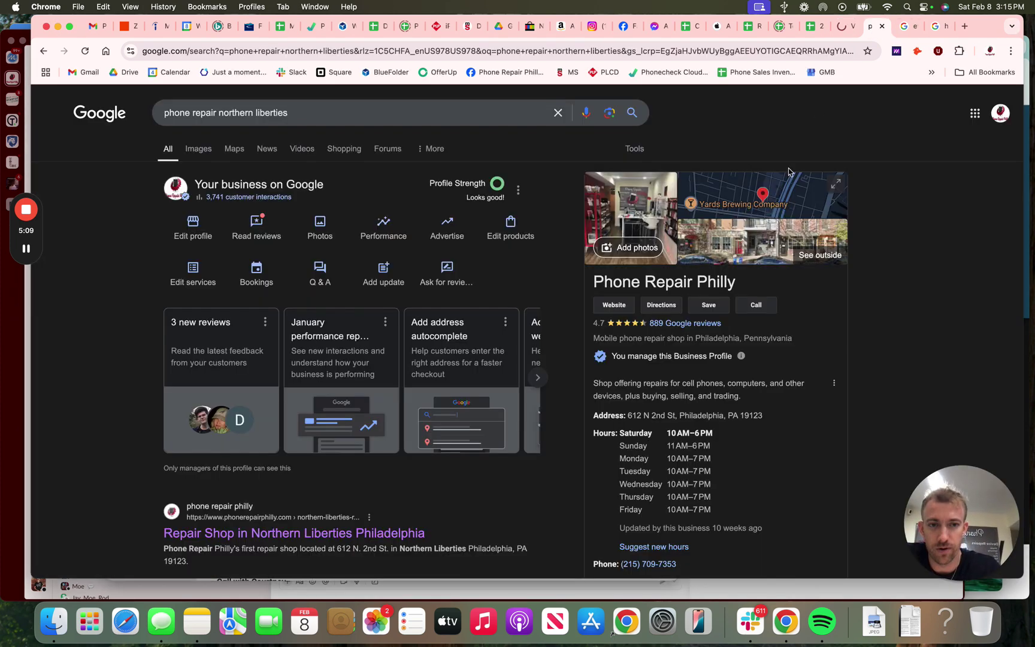
{"action": "key", "text": "ctrl+shift+Tab"}
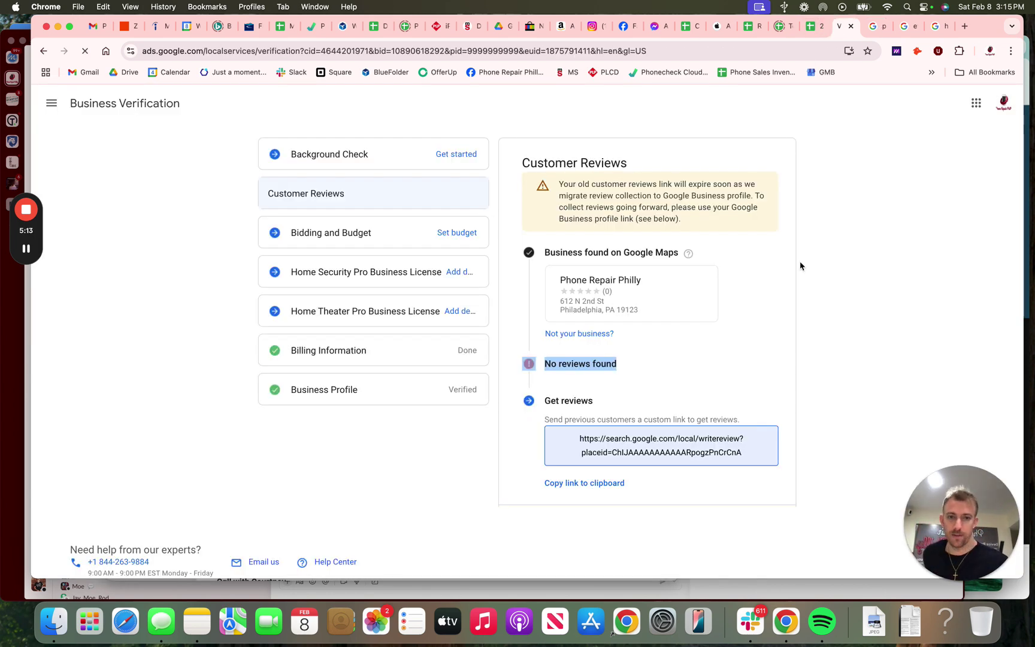
{"action": "left_click", "coordinate": [800, 266]}
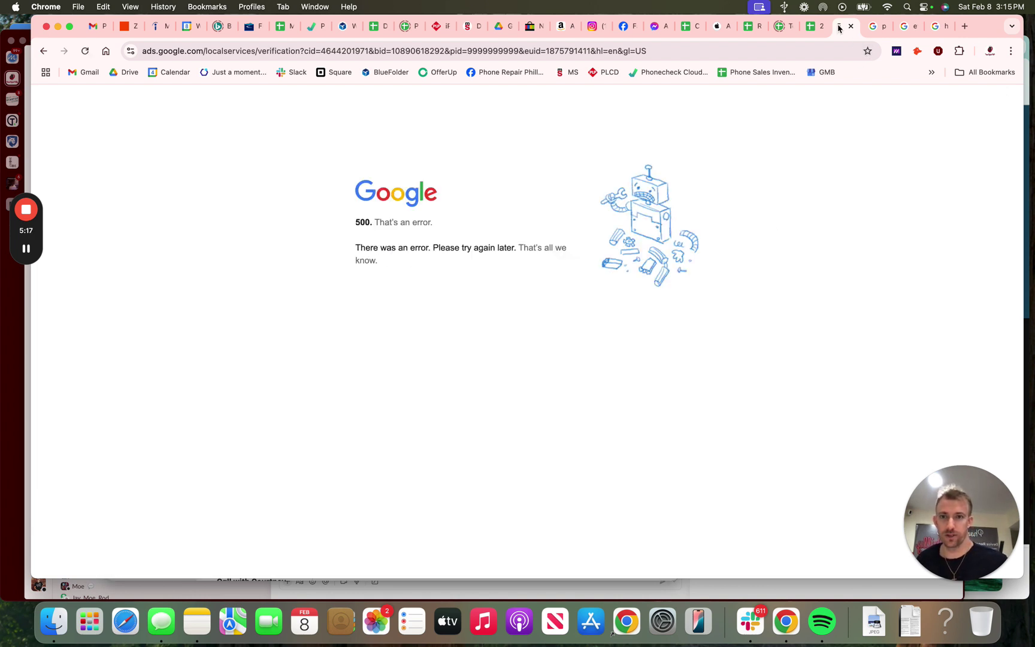
Step: Trim the address to ads.google.com/localservices/ and load it to show the Google Guaranteed Verification note
{"action": "left_click_drag", "start_coordinate": [264, 51], "coordinate": [261, 79]}
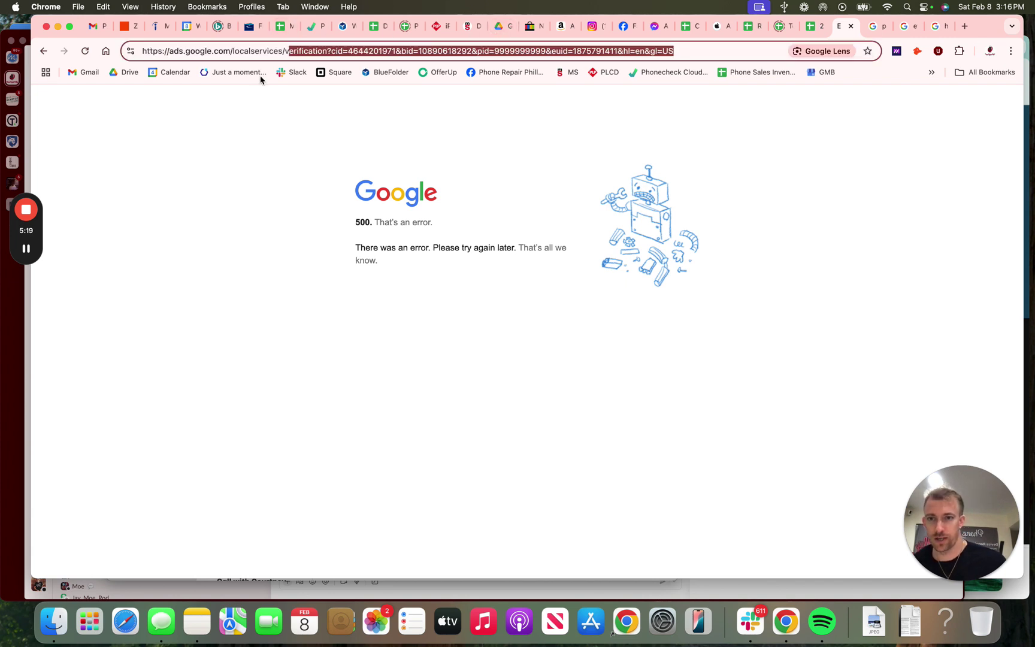
{"action": "key", "text": "BackSpace"}
{"action": "key", "text": "BackSpace"}
{"action": "key", "text": "Return"}
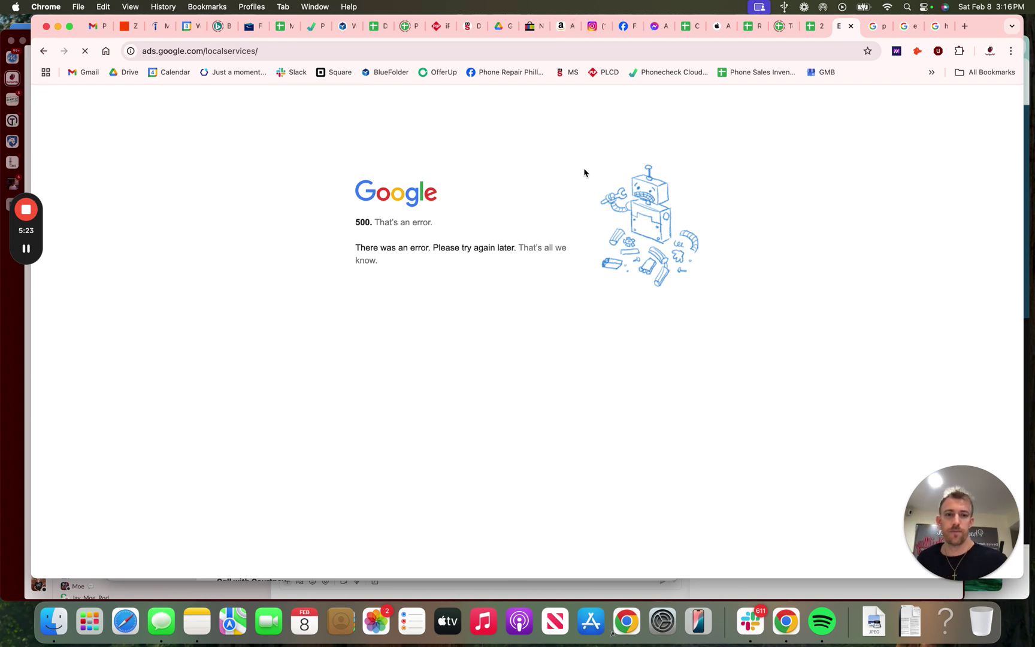
{"action": "left_click", "coordinate": [197, 621]}
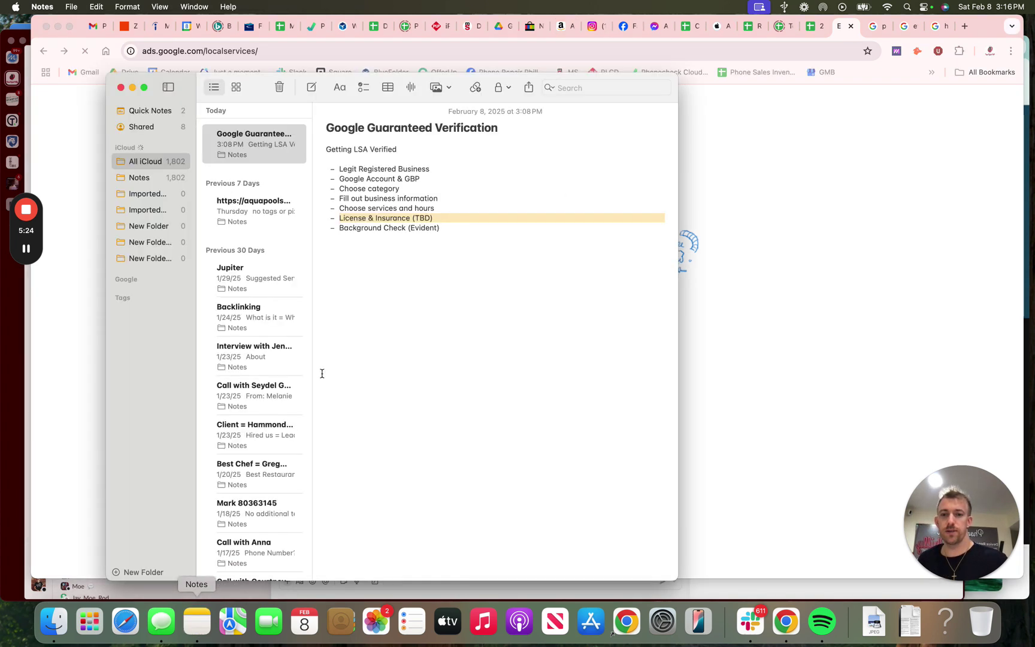
{"action": "left_click", "coordinate": [429, 234]}
{"action": "left_click_drag", "start_coordinate": [447, 214], "coordinate": [340, 171]}
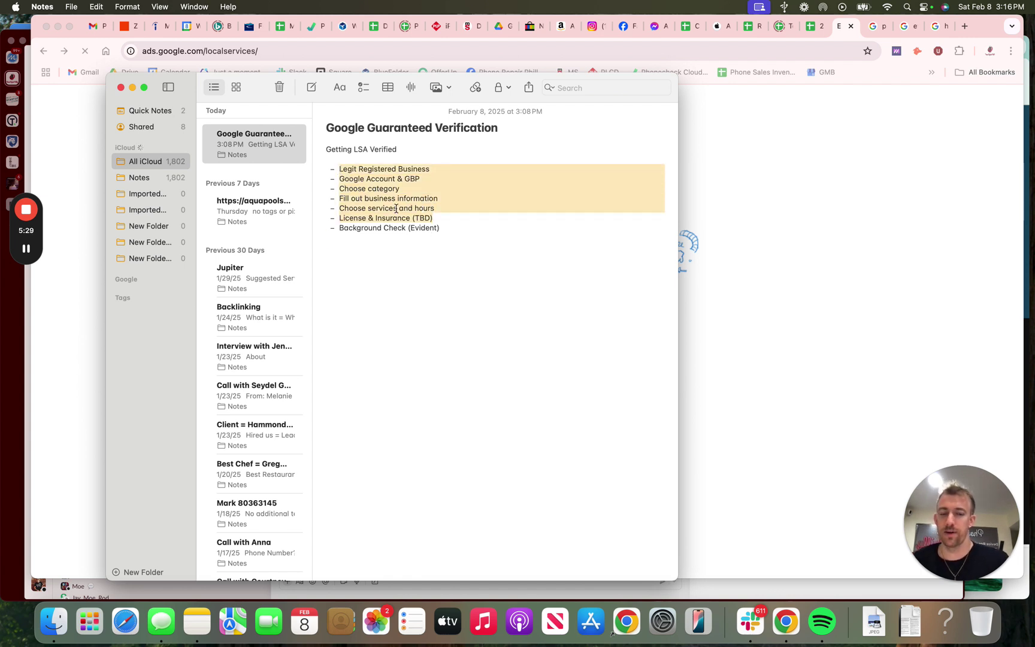
{"action": "left_click", "coordinate": [730, 228]}
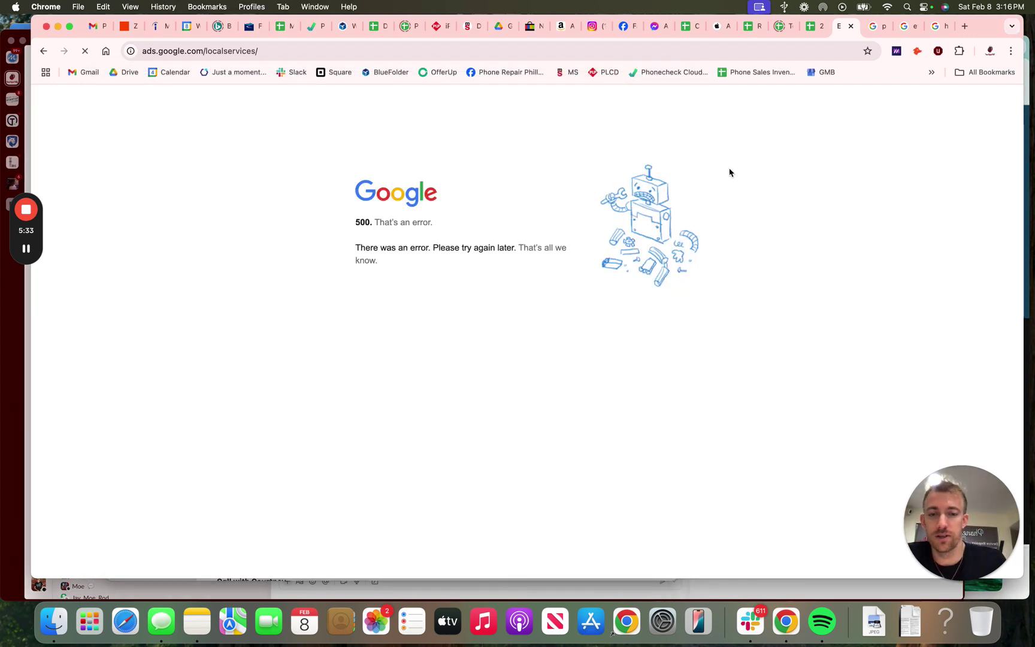
Step: In a new tab, search Google for the creator's Momentum YouTube channel and open it
{"action": "left_click", "coordinate": [966, 26]}
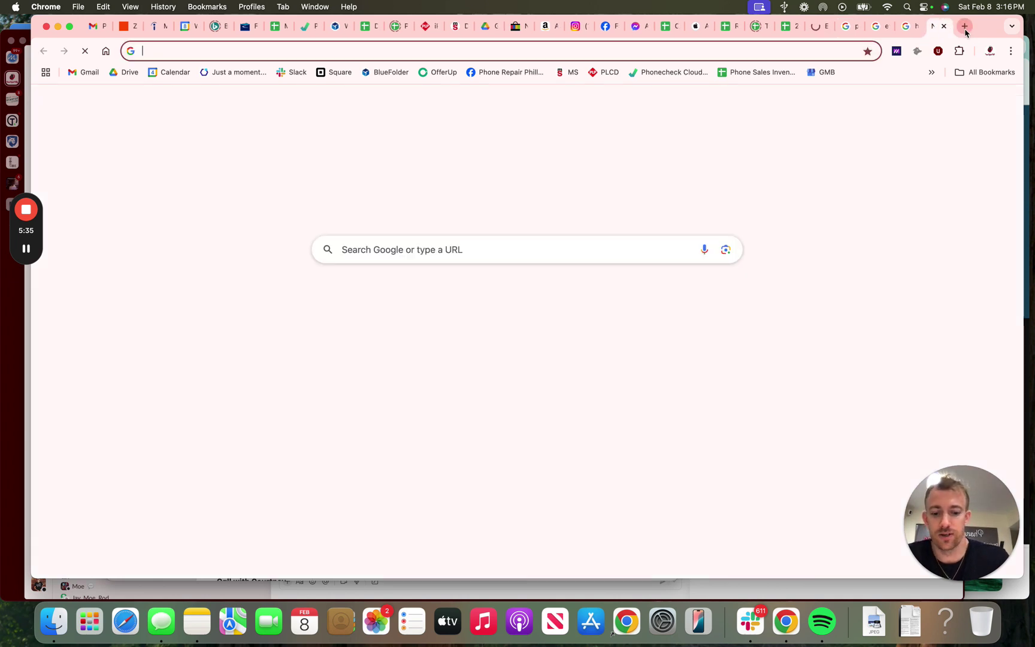
{"action": "type", "text": "mac frederick m"}
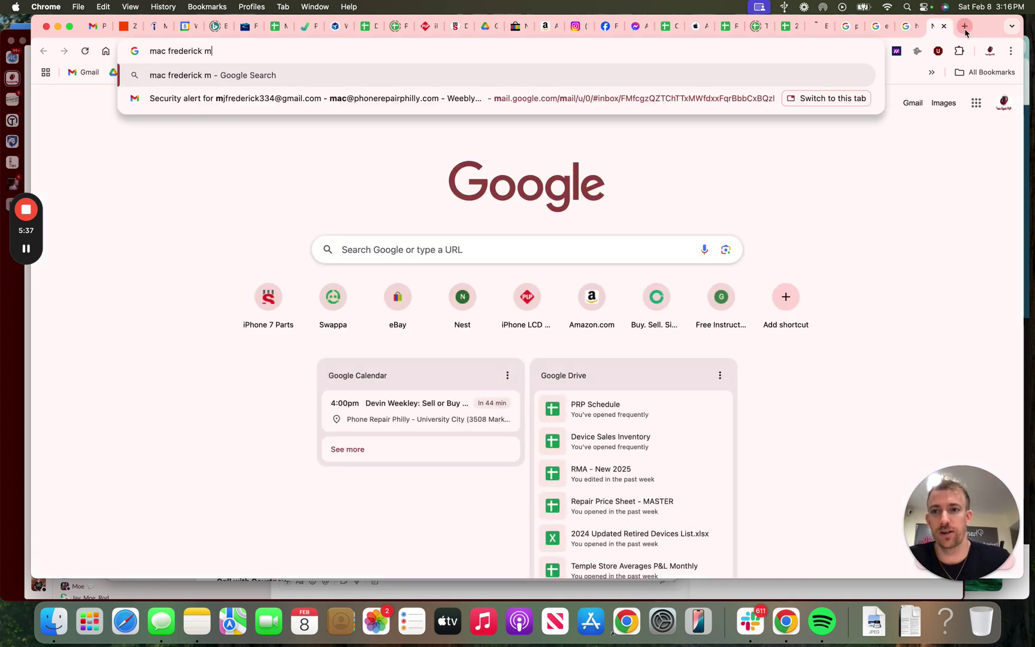
{"action": "type", "text": "omentum youtube"}
{"action": "key", "text": "Return"}
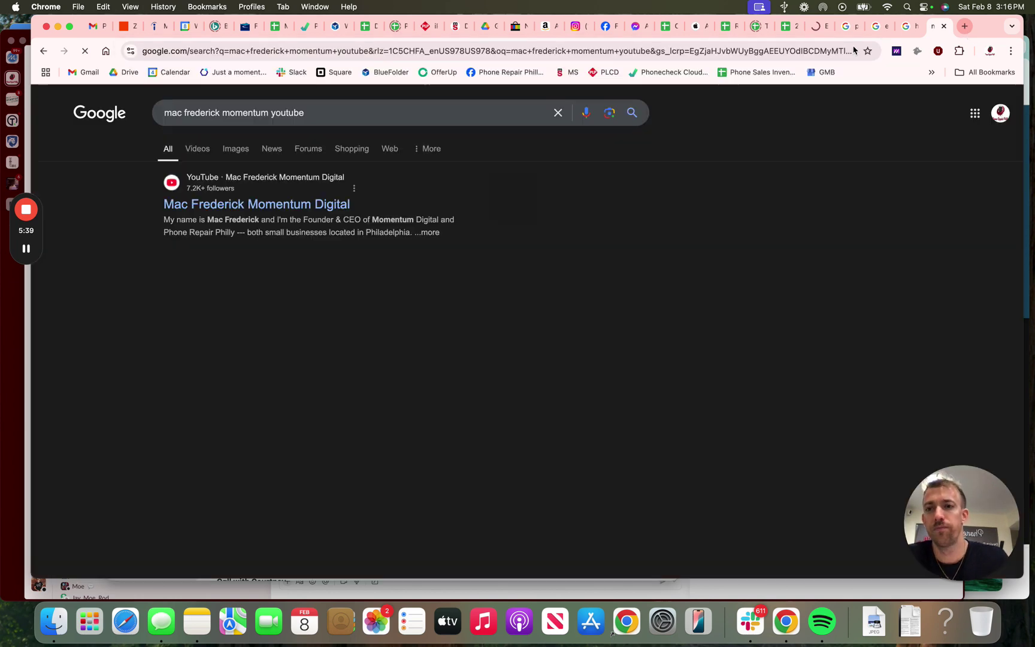
{"action": "left_click", "coordinate": [286, 207]}
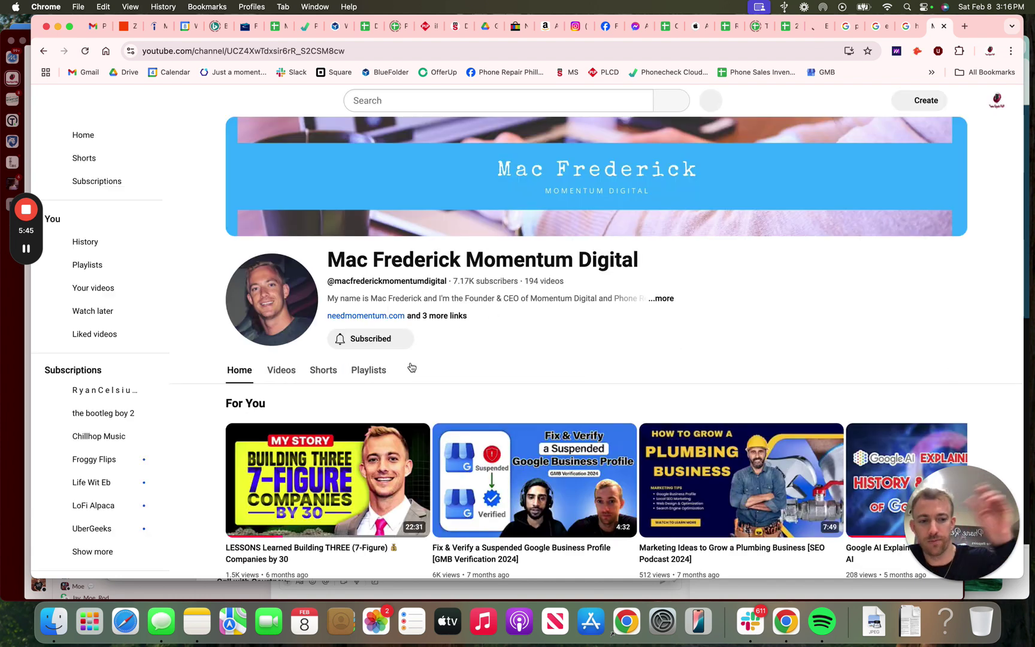
Step: Search the channel for 'LSA' and scroll through the matching Local Service Ads videos
{"action": "left_click", "coordinate": [411, 371]}
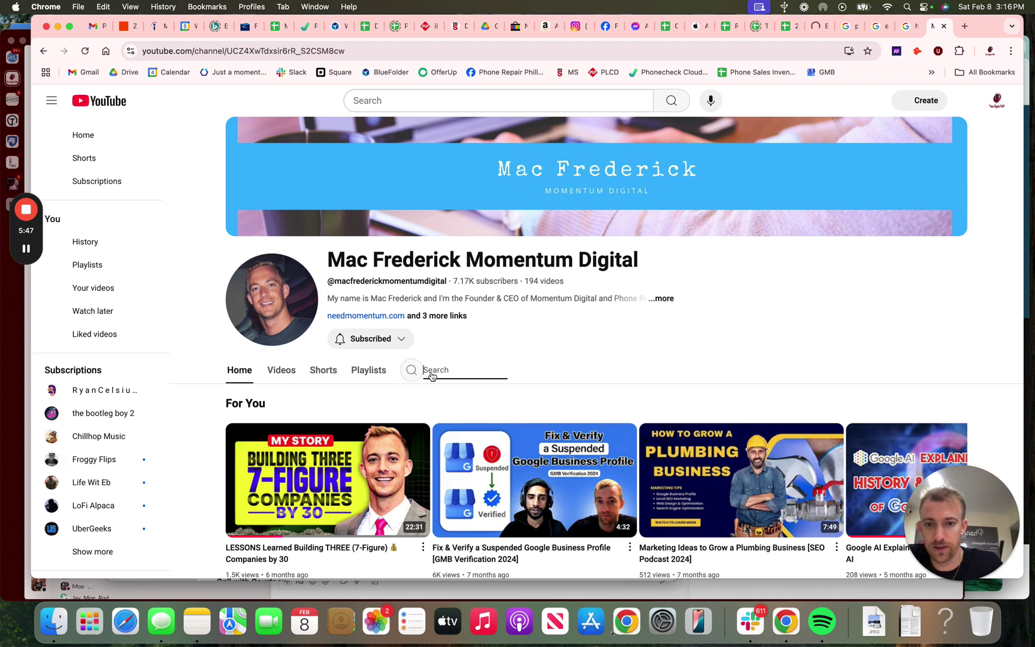
{"action": "type", "text": "LSA"}
{"action": "key", "text": "Return"}
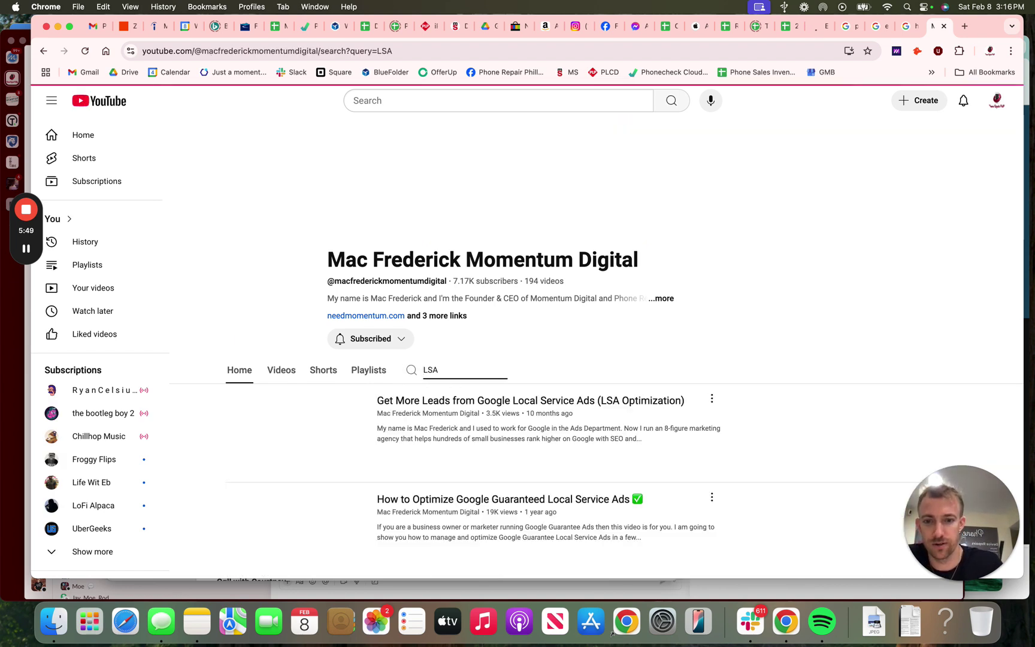
{"action": "scroll", "coordinate": [489, 384], "scroll_direction": "down", "scroll_amount": 2}
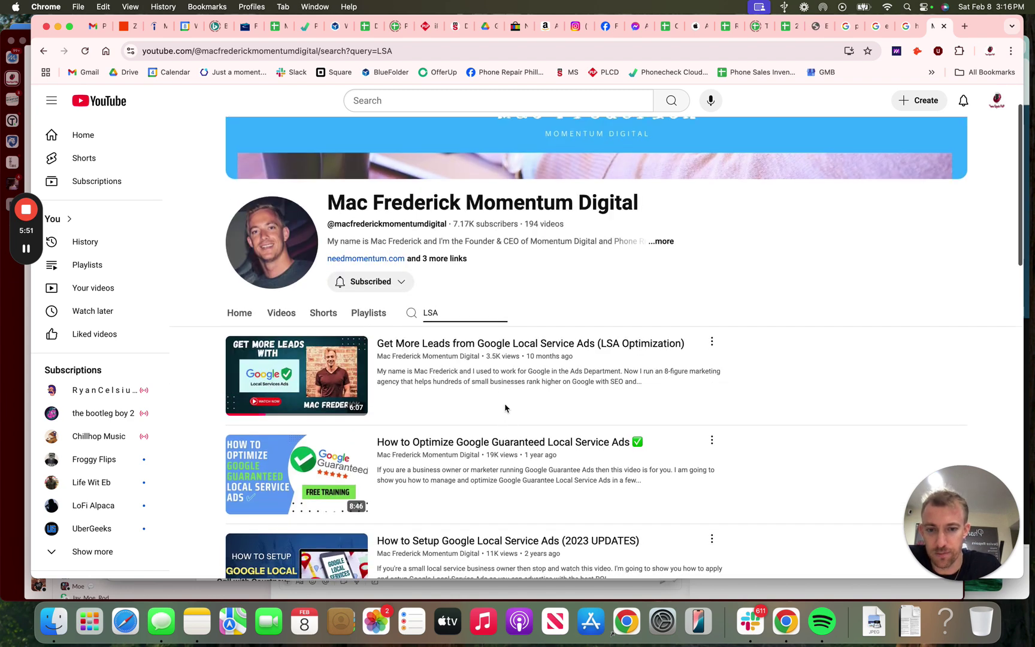
{"action": "scroll", "coordinate": [479, 414], "scroll_direction": "down", "scroll_amount": 5}
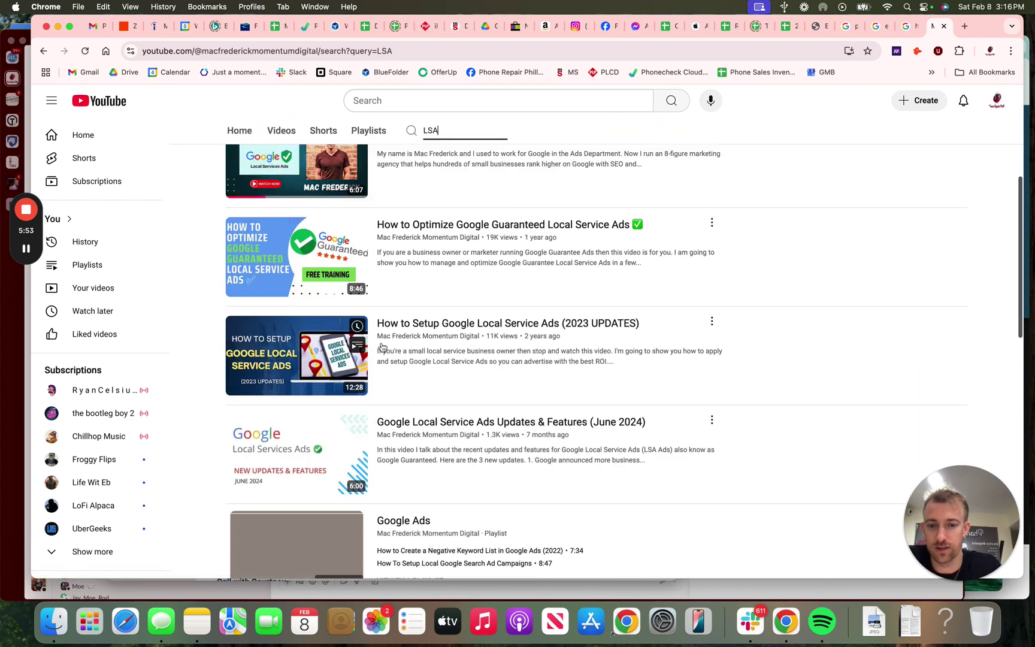
{"action": "mouse_move", "coordinate": [579, 385]}
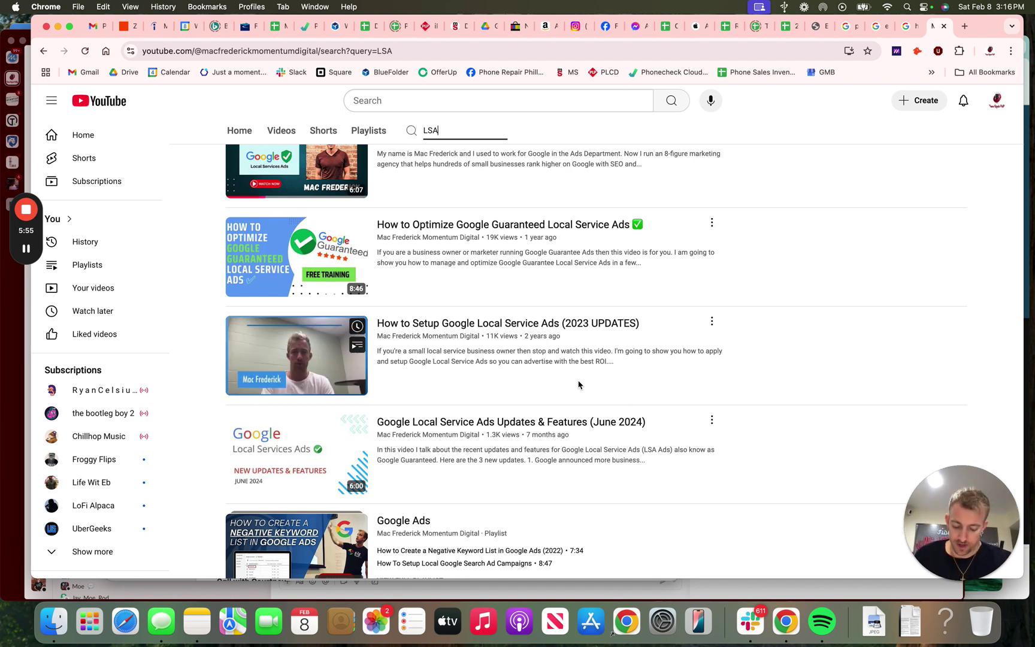